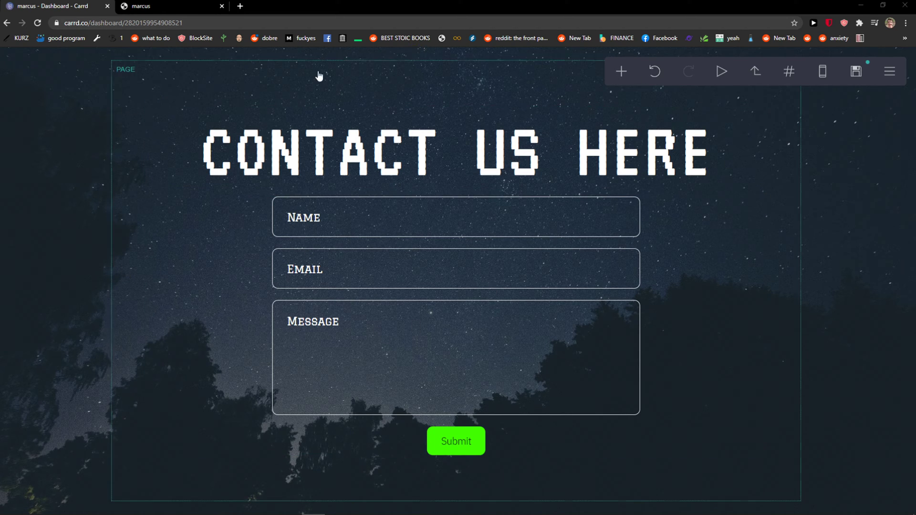
Step: Add a new button element below the CONTACT US HERE heading in the contactform section
{"action": "left_click", "coordinate": [789, 72]}
{"action": "left_click", "coordinate": [723, 117]}
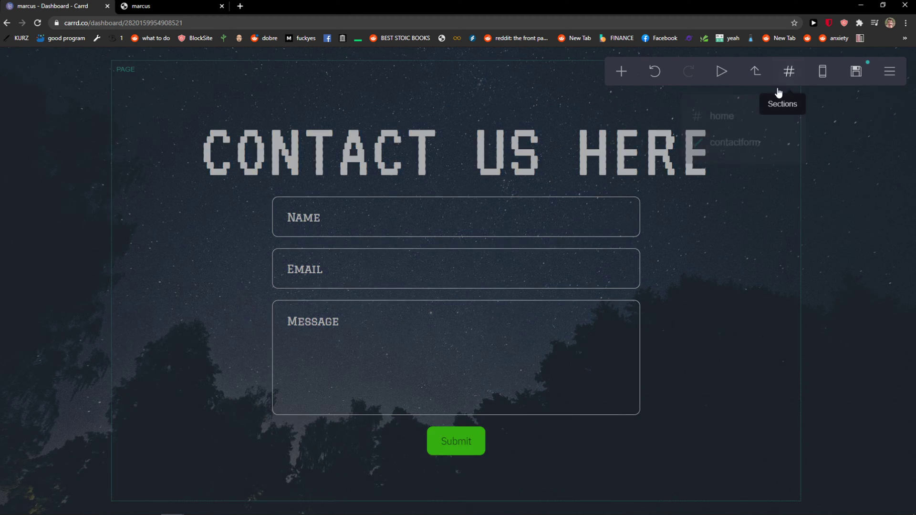
{"action": "left_click", "coordinate": [789, 72]}
{"action": "left_click", "coordinate": [735, 143]}
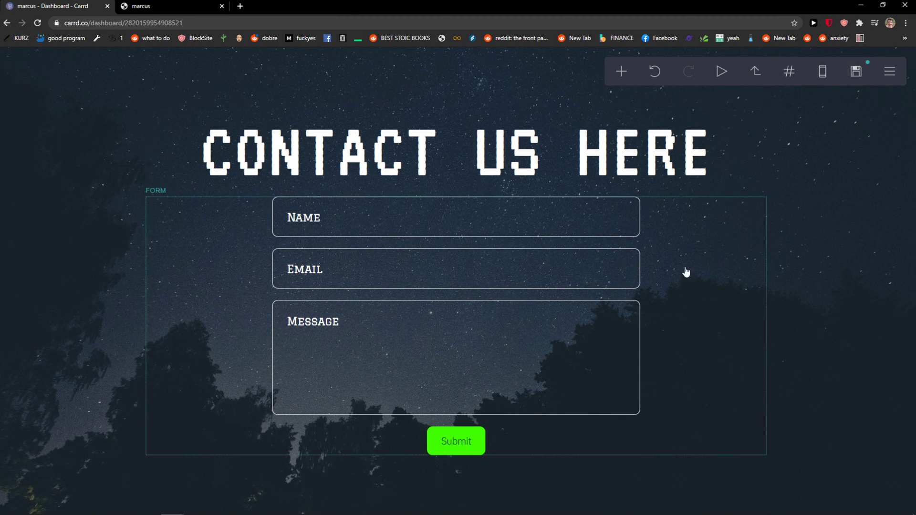
{"action": "left_click", "coordinate": [501, 186]}
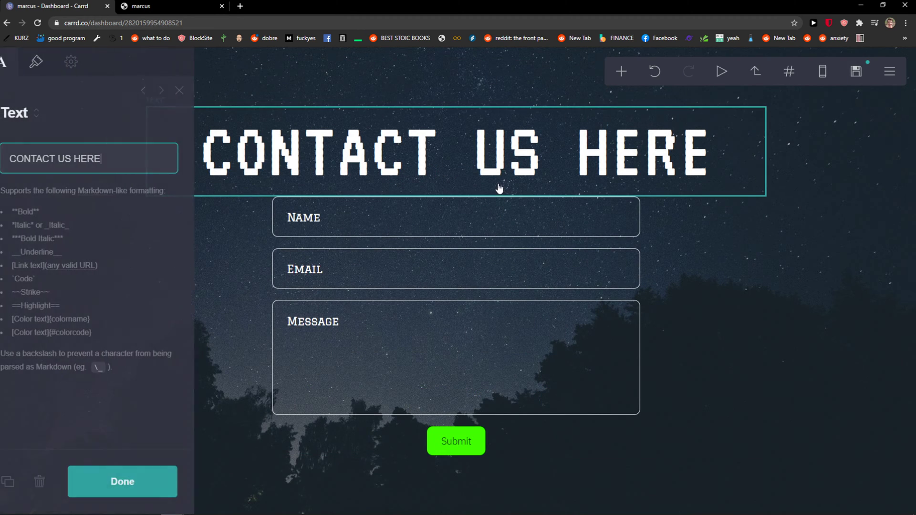
{"action": "left_click", "coordinate": [623, 71]}
{"action": "left_click", "coordinate": [579, 143]}
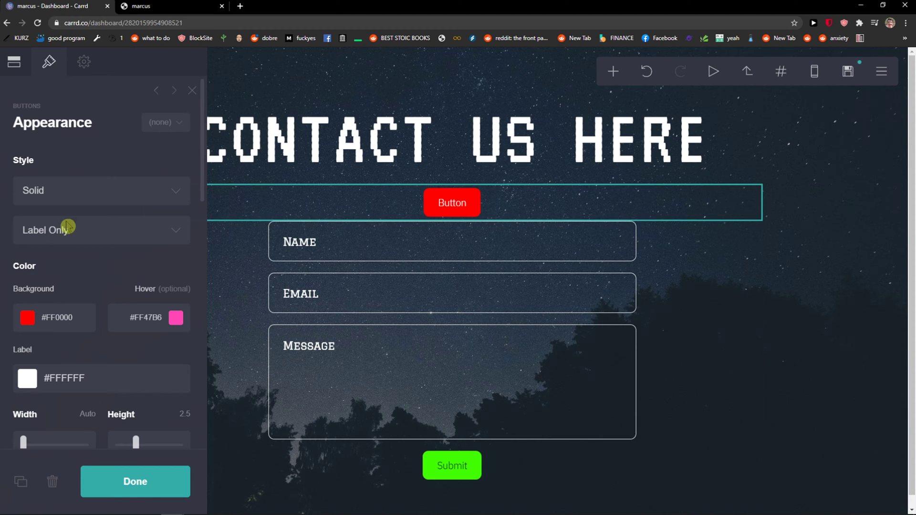
Step: Relabel the button to GO BACK and look up the # character for its link address
{"action": "left_click", "coordinate": [14, 62]}
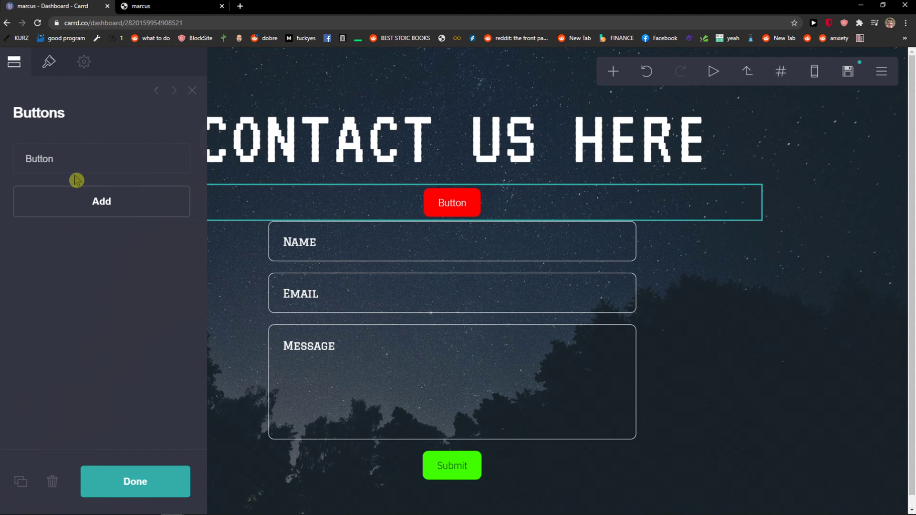
{"action": "left_click", "coordinate": [77, 160]}
{"action": "double_click", "coordinate": [56, 225]}
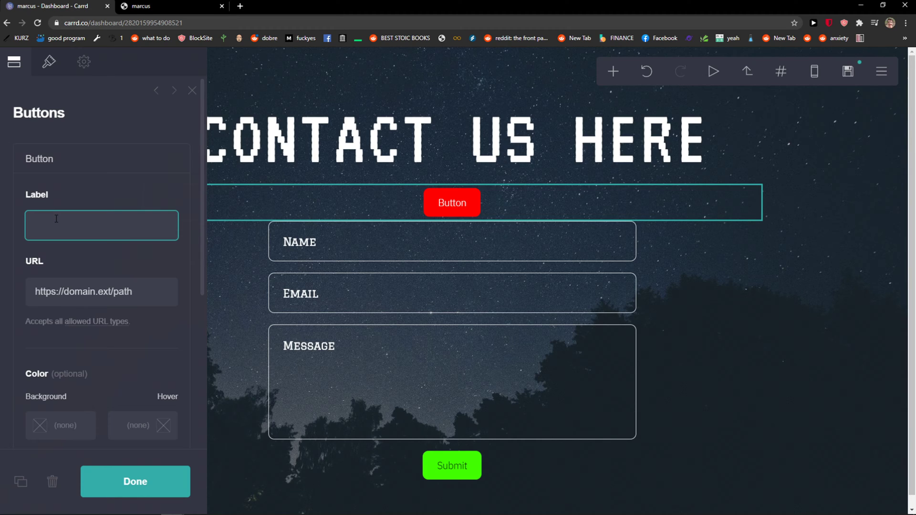
{"action": "type", "text": "GO BACK"}
{"action": "left_click", "coordinate": [221, 243]}
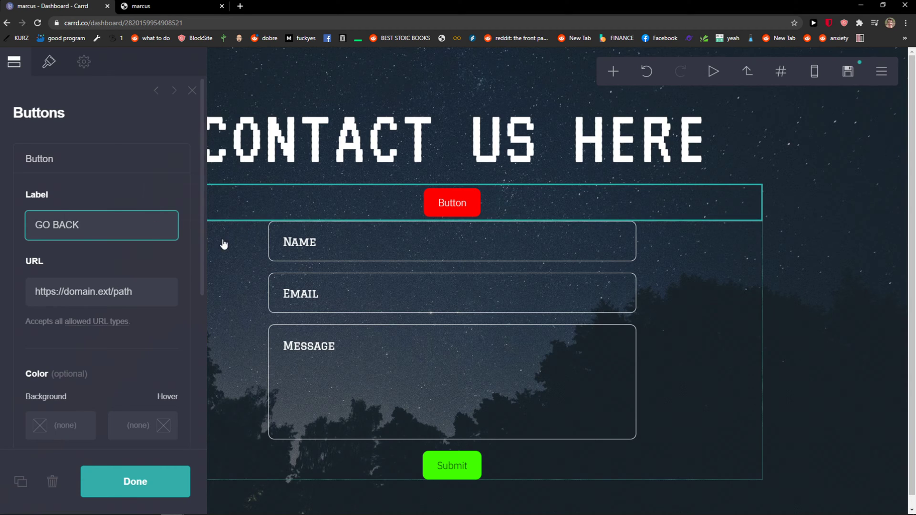
{"action": "triple_click", "coordinate": [84, 291]}
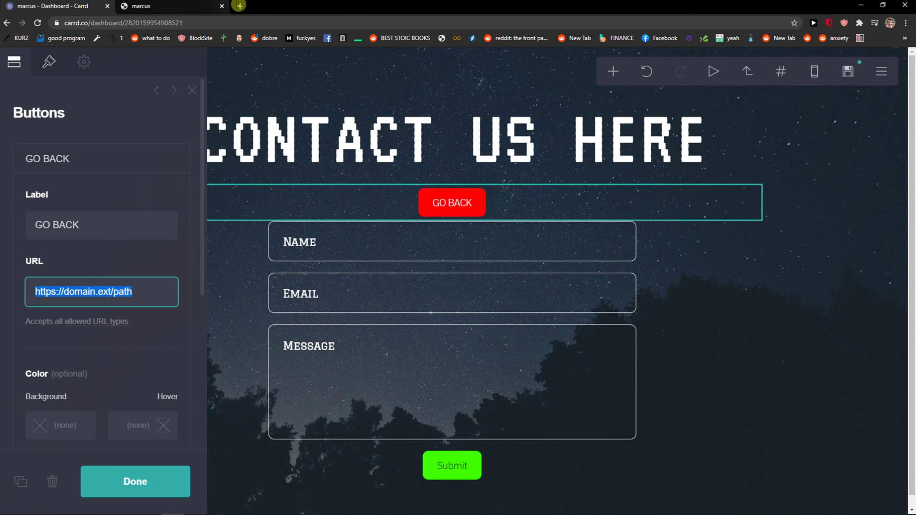
{"action": "left_click", "coordinate": [240, 6]}
{"action": "type", "text": "has"}
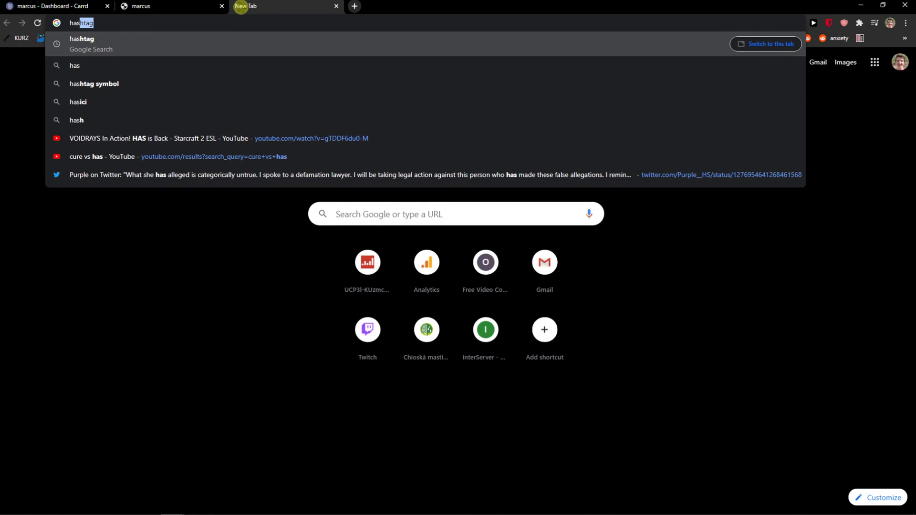
{"action": "type", "text": "htag"}
{"action": "key", "text": "Return"}
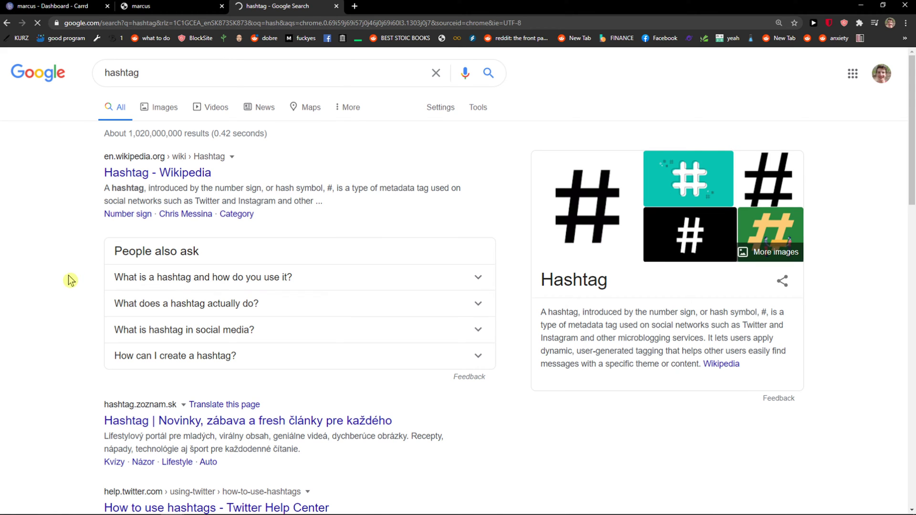
{"action": "scroll", "coordinate": [86, 279], "scroll_direction": "down", "scroll_amount": 3}
{"action": "scroll", "coordinate": [93, 358], "scroll_direction": "down", "scroll_amount": 2}
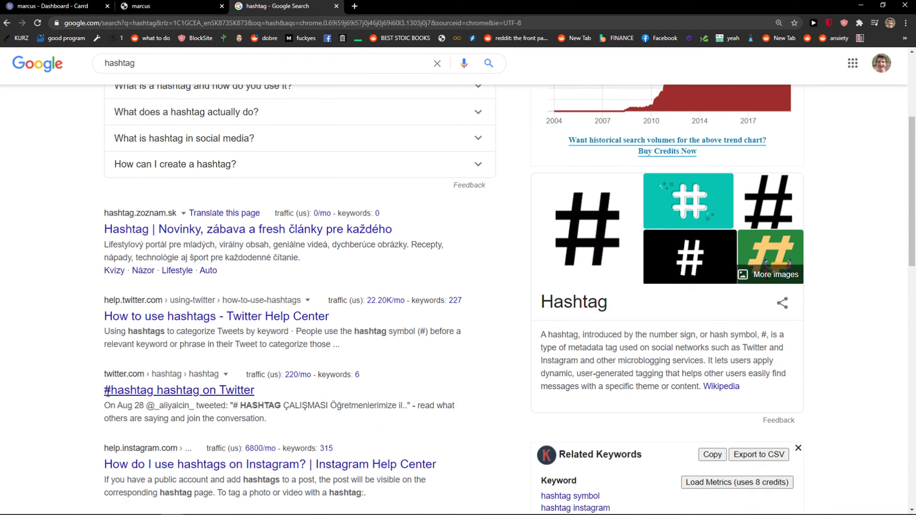
{"action": "left_click_drag", "start_coordinate": [97, 396], "coordinate": [109, 393]}
Step: Set the GO BACK button's link to #home after checking the site's section names
{"action": "left_click", "coordinate": [51, 6]}
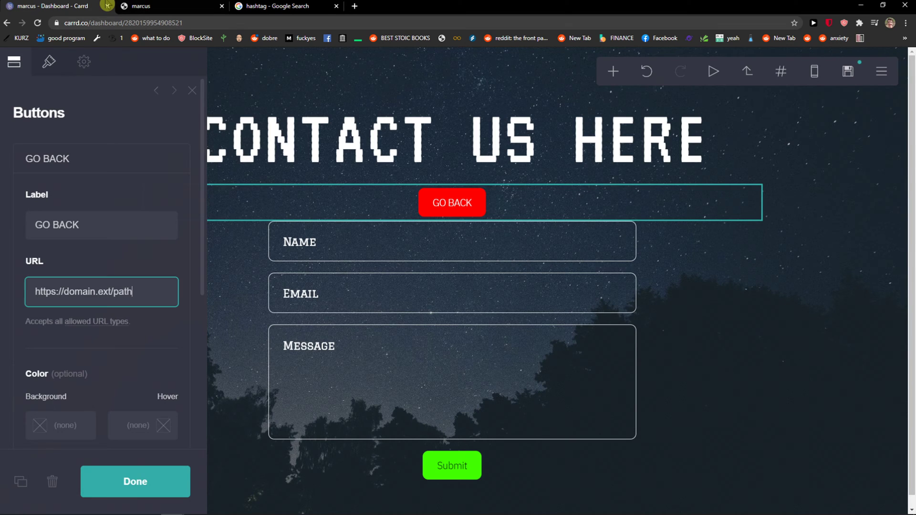
{"action": "triple_click", "coordinate": [39, 288]}
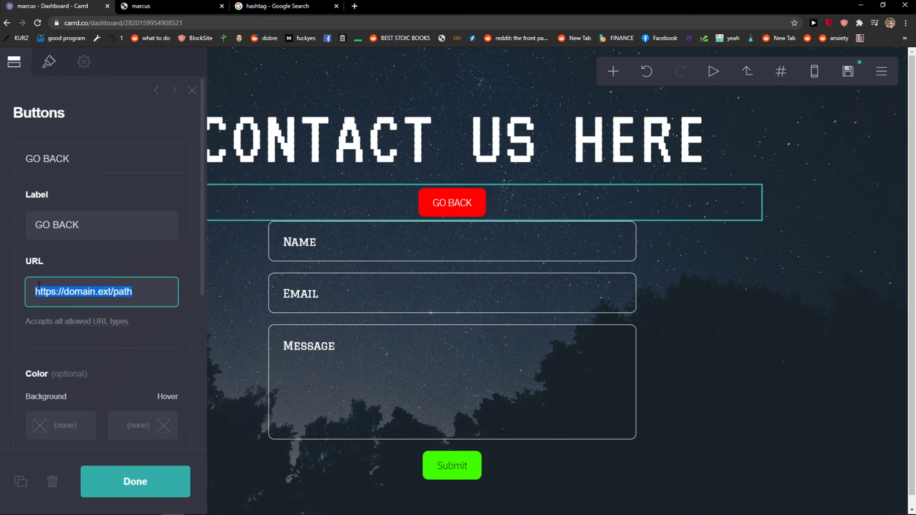
{"action": "type", "text": "#"}
{"action": "left_click", "coordinate": [781, 72]}
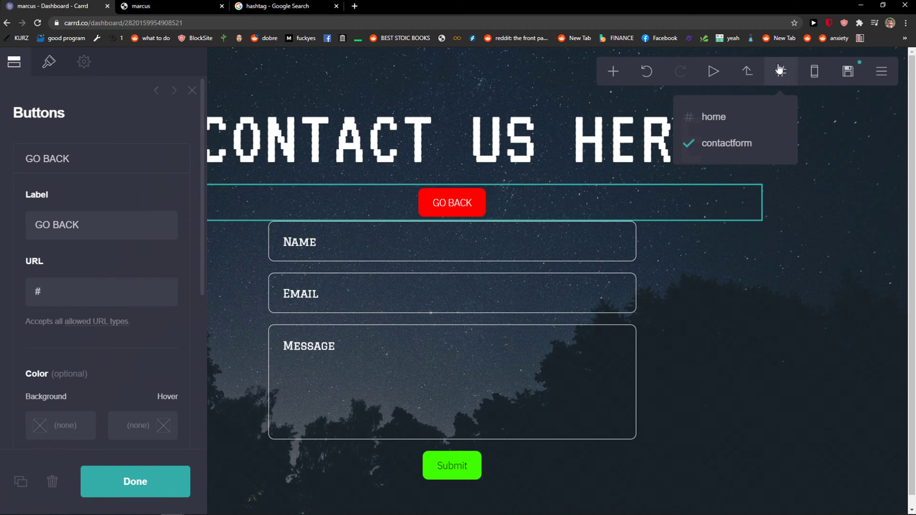
{"action": "left_click", "coordinate": [62, 289]}
{"action": "type", "text": "home"}
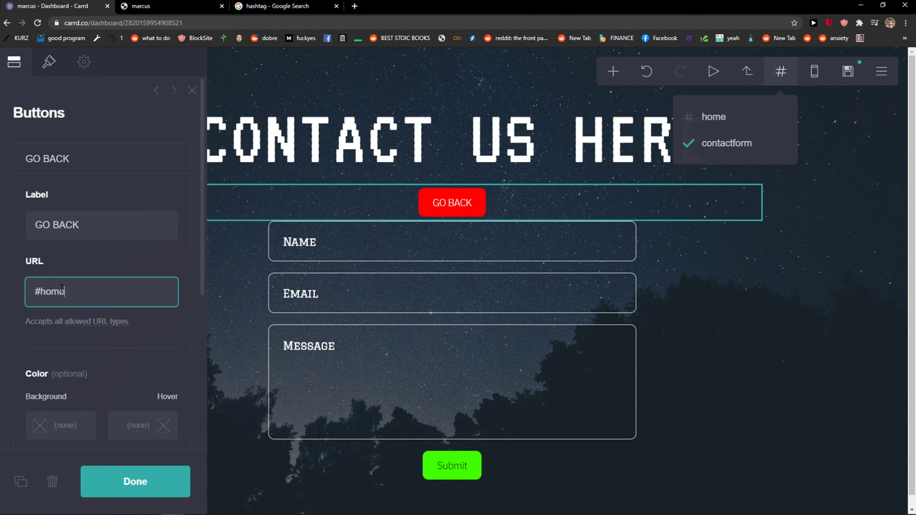
{"action": "left_click", "coordinate": [97, 264]}
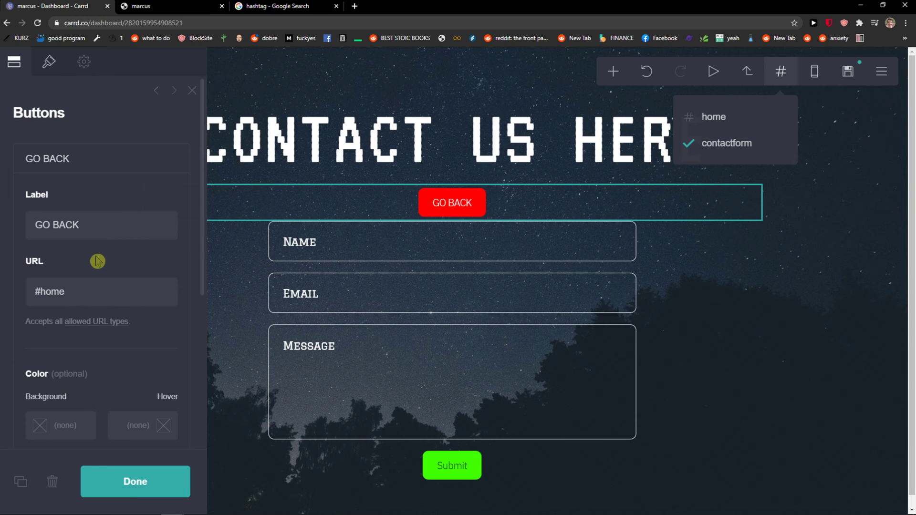
{"action": "left_click", "coordinate": [457, 207]}
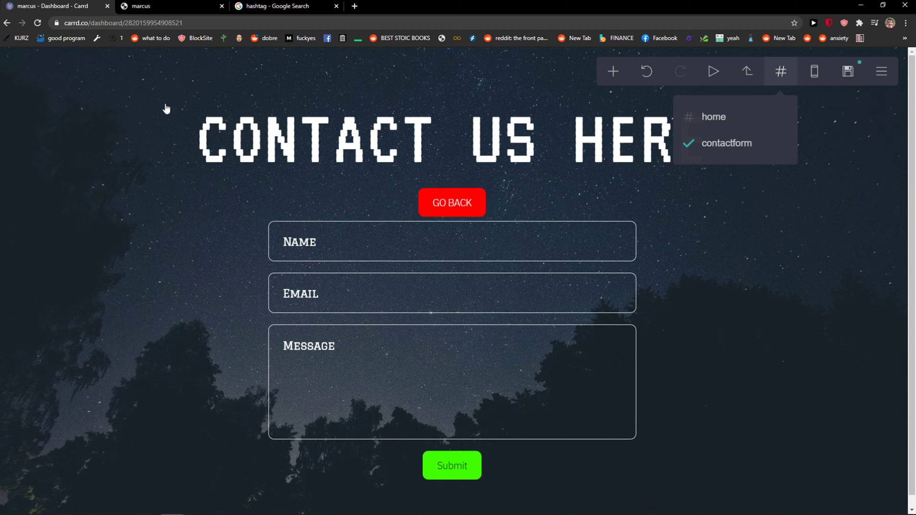
{"action": "left_click", "coordinate": [452, 202]}
{"action": "left_click", "coordinate": [49, 62]}
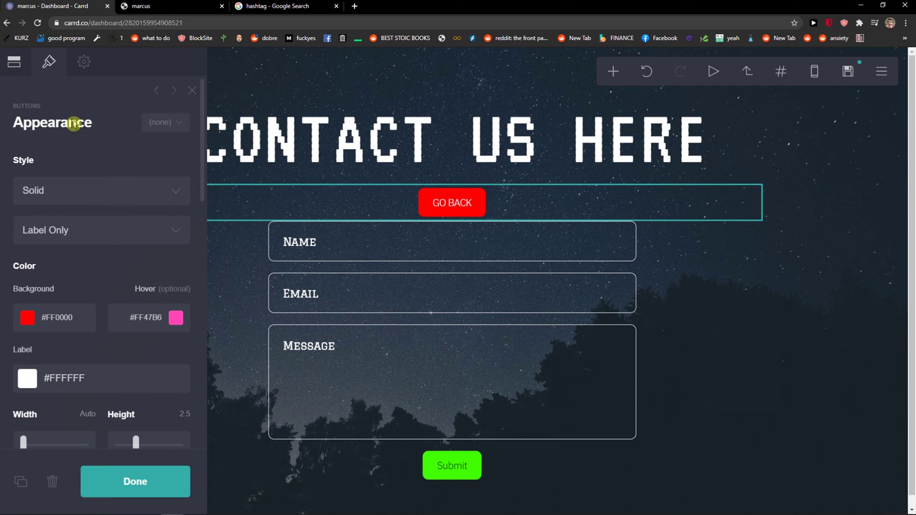
{"action": "left_click", "coordinate": [52, 191]}
{"action": "left_click", "coordinate": [51, 191]}
{"action": "left_click", "coordinate": [45, 231]}
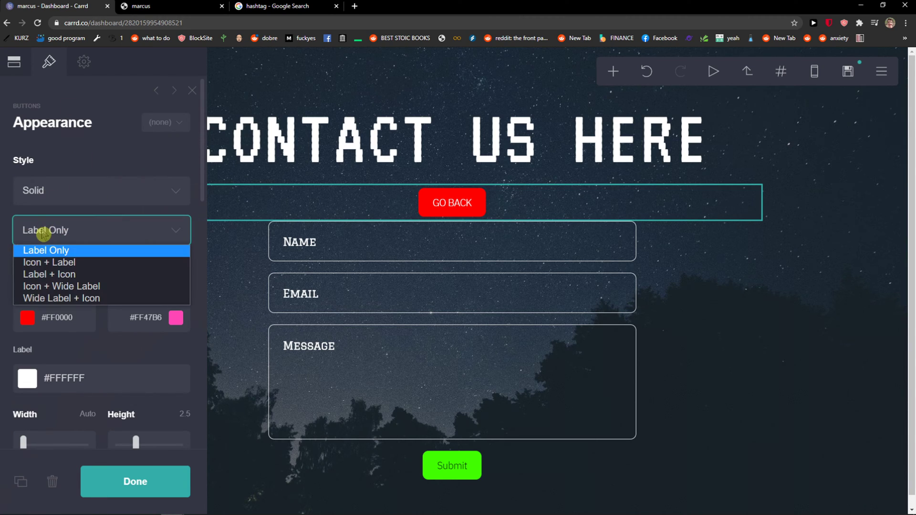
{"action": "left_click", "coordinate": [44, 261]}
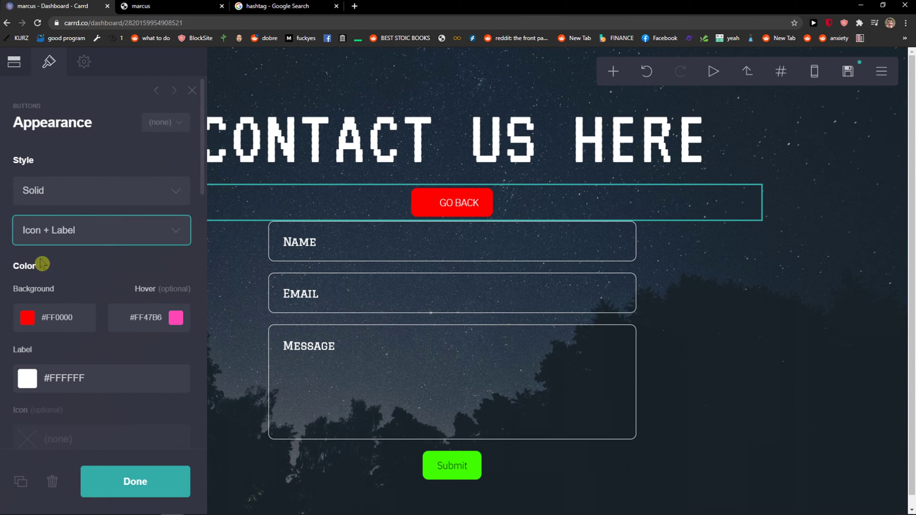
{"action": "left_click", "coordinate": [31, 433]}
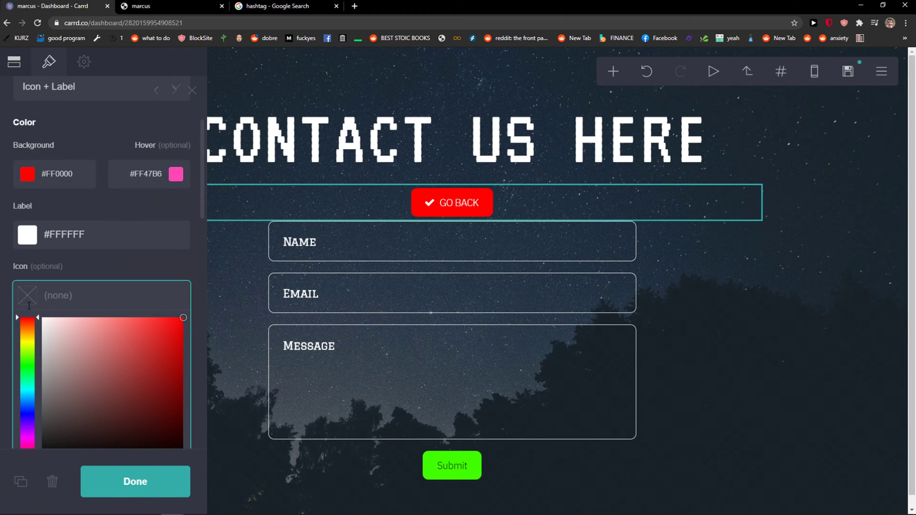
{"action": "scroll", "coordinate": [29, 306], "scroll_direction": "down", "scroll_amount": 3}
{"action": "scroll", "coordinate": [29, 307], "scroll_direction": "up", "scroll_amount": 3}
{"action": "left_click", "coordinate": [121, 349]}
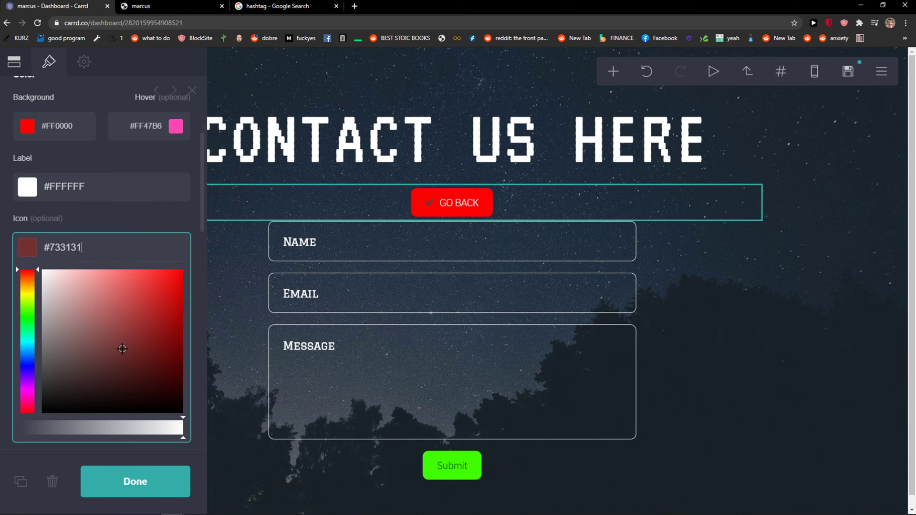
{"action": "left_click_drag", "start_coordinate": [122, 349], "coordinate": [29, 273]}
{"action": "scroll", "coordinate": [62, 220], "scroll_direction": "up", "scroll_amount": 5}
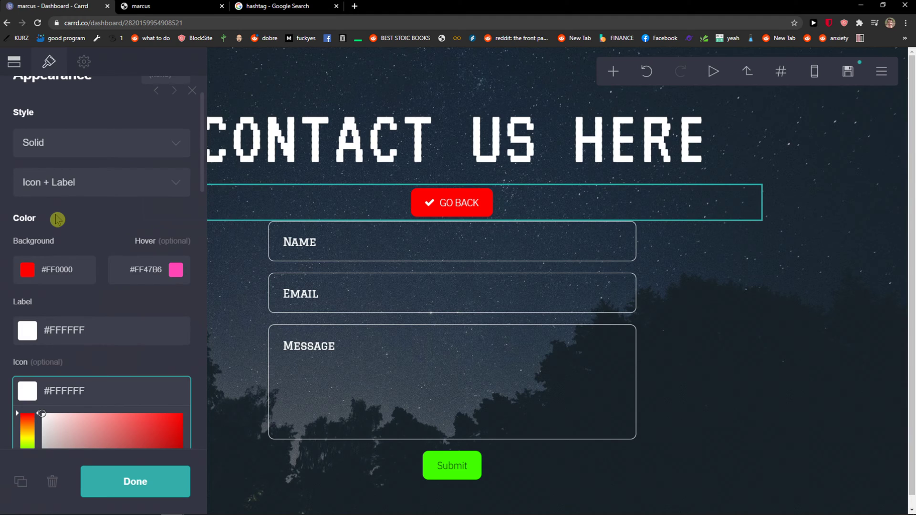
{"action": "left_click", "coordinate": [100, 230]}
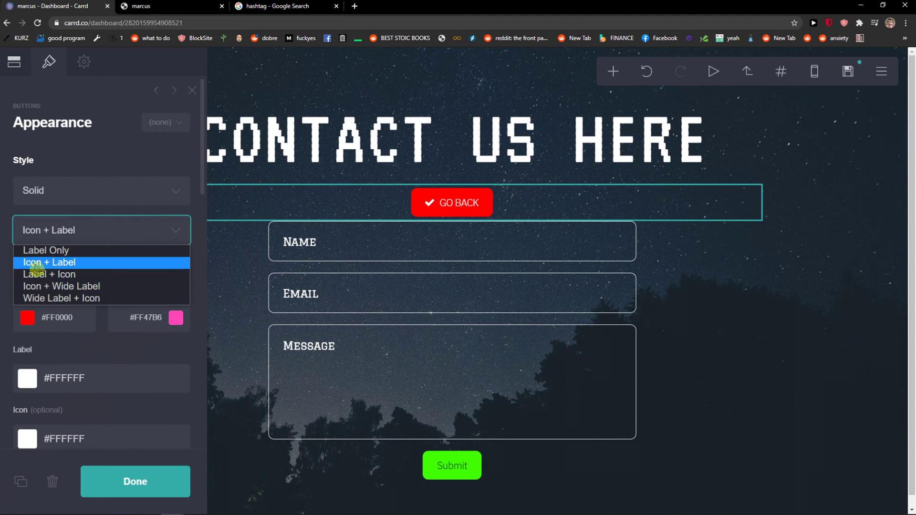
{"action": "left_click", "coordinate": [2, 263]}
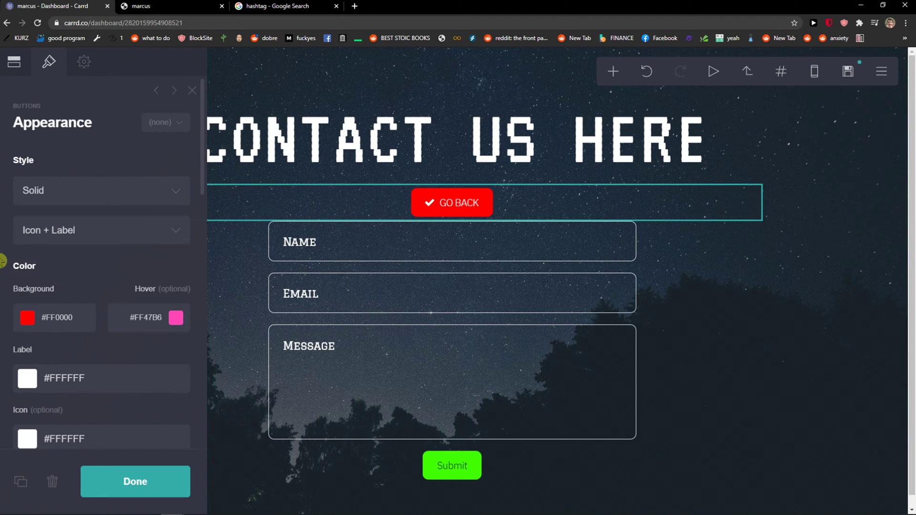
{"action": "scroll", "coordinate": [4, 243], "scroll_direction": "down", "scroll_amount": 3}
{"action": "scroll", "coordinate": [3, 229], "scroll_direction": "down", "scroll_amount": 3}
{"action": "scroll", "coordinate": [6, 225], "scroll_direction": "down", "scroll_amount": 3}
{"action": "scroll", "coordinate": [6, 230], "scroll_direction": "down", "scroll_amount": 3}
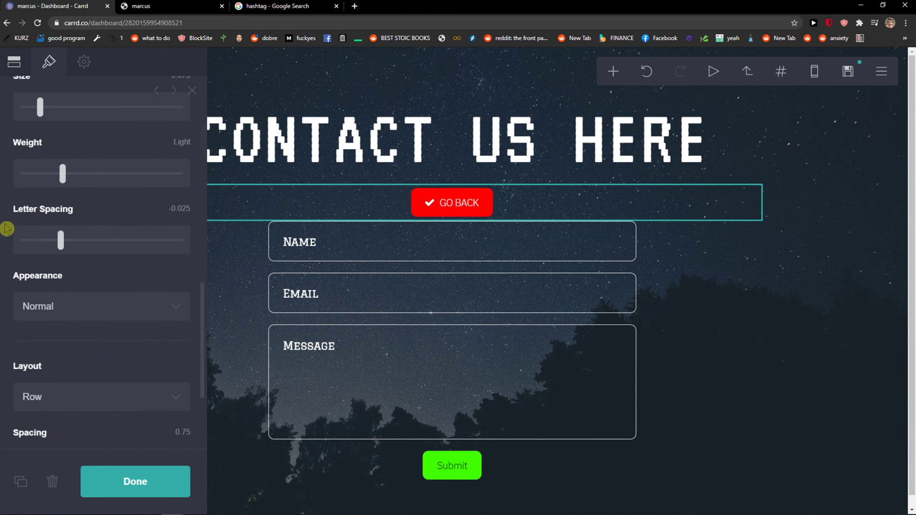
{"action": "scroll", "coordinate": [7, 229], "scroll_direction": "down", "scroll_amount": 3}
{"action": "left_click", "coordinate": [84, 63]}
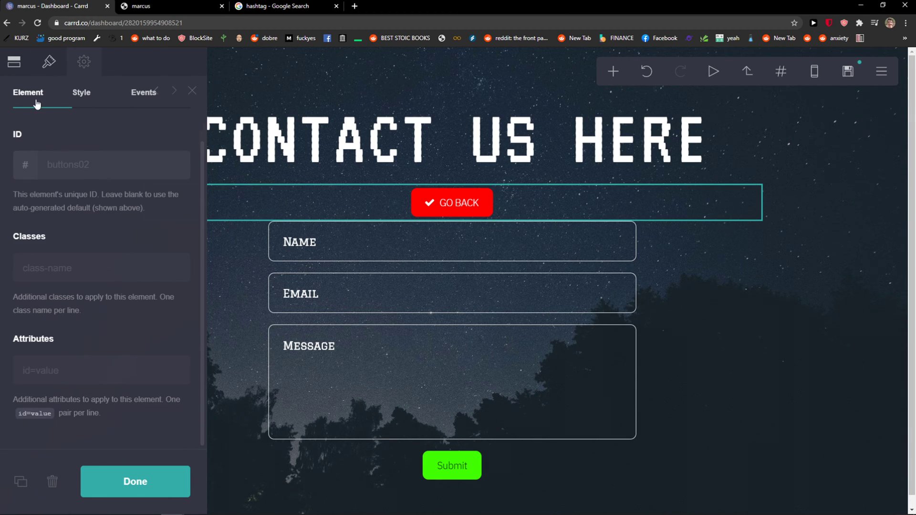
{"action": "left_click", "coordinate": [48, 63]}
{"action": "scroll", "coordinate": [100, 143], "scroll_direction": "up", "scroll_amount": 3}
{"action": "scroll", "coordinate": [100, 154], "scroll_direction": "up", "scroll_amount": 3}
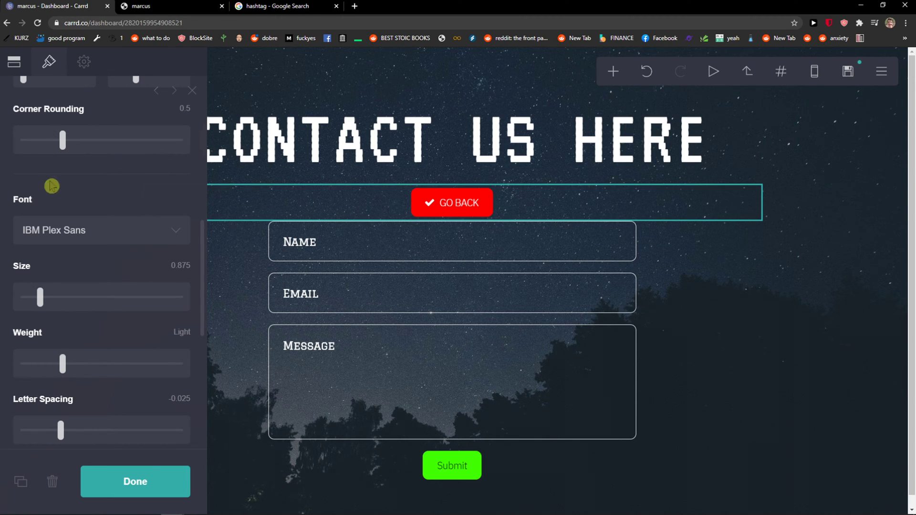
{"action": "scroll", "coordinate": [62, 216], "scroll_direction": "up", "scroll_amount": 3}
{"action": "scroll", "coordinate": [62, 215], "scroll_direction": "up", "scroll_amount": 3}
{"action": "scroll", "coordinate": [62, 216], "scroll_direction": "up", "scroll_amount": 2}
Step: Give the GO BACK button a black background (#000000) and a pure red hover colour (#FF0000)
{"action": "left_click", "coordinate": [26, 221]}
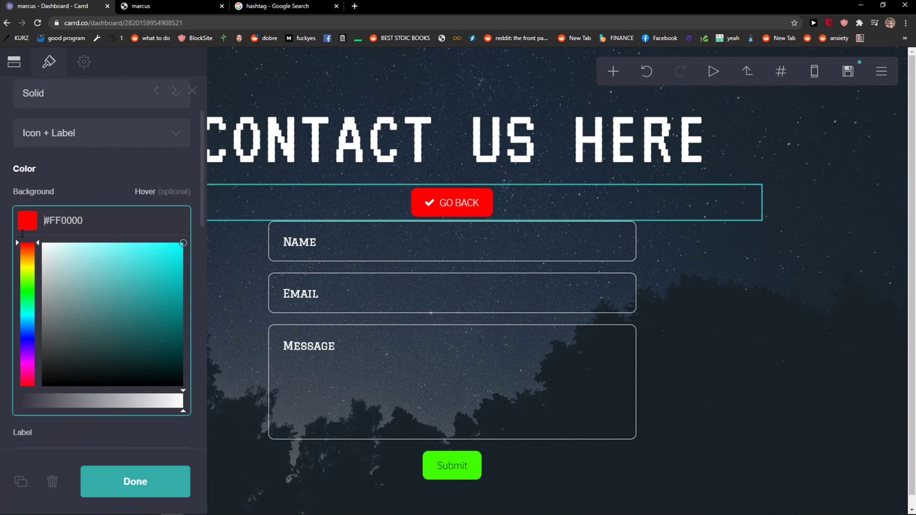
{"action": "left_click_drag", "start_coordinate": [43, 274], "coordinate": [184, 389]}
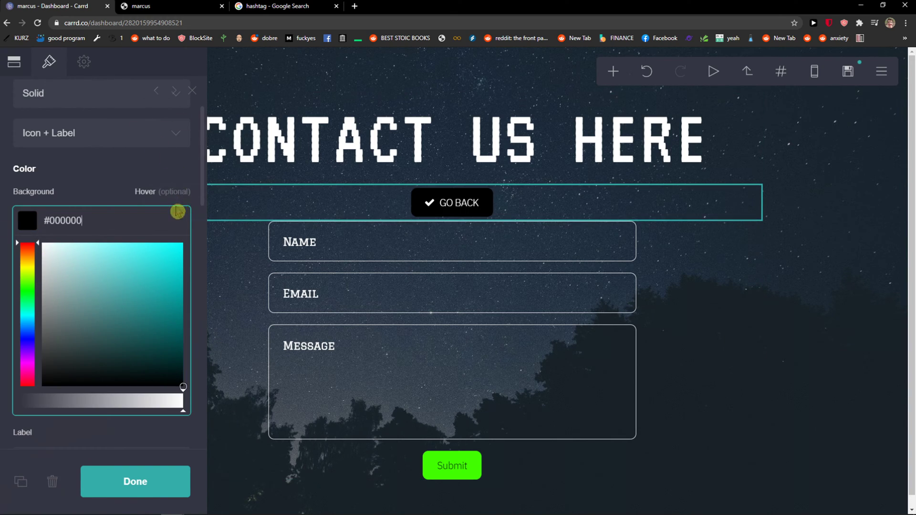
{"action": "left_click", "coordinate": [107, 197]}
{"action": "left_click", "coordinate": [170, 219]}
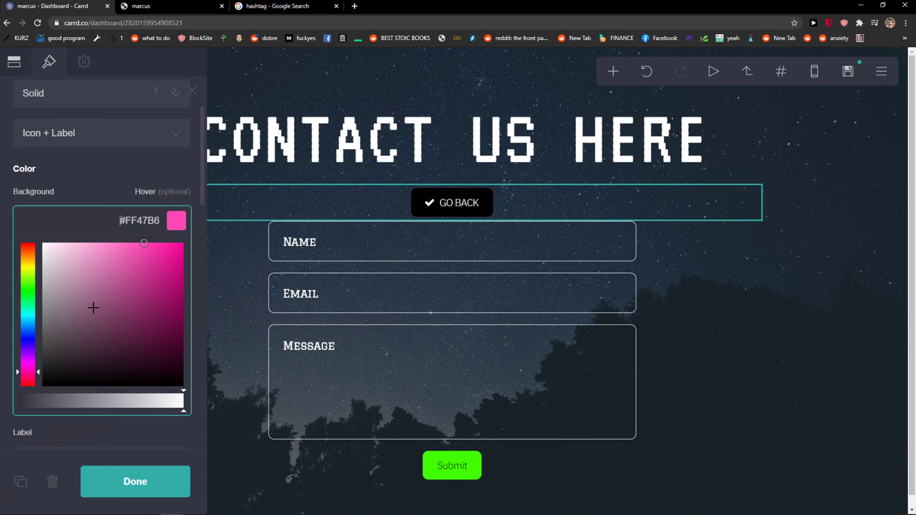
{"action": "left_click_drag", "start_coordinate": [28, 373], "coordinate": [17, 385]}
{"action": "left_click", "coordinate": [182, 243]}
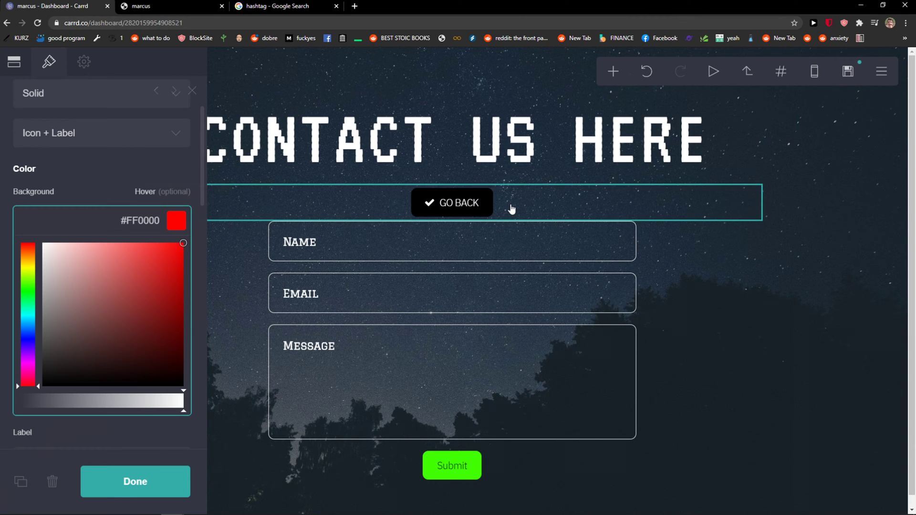
{"action": "left_click", "coordinate": [512, 87]}
Step: Insert an empty container below the CONTACT US HERE heading
{"action": "left_click", "coordinate": [613, 72]}
{"action": "left_click", "coordinate": [494, 116]}
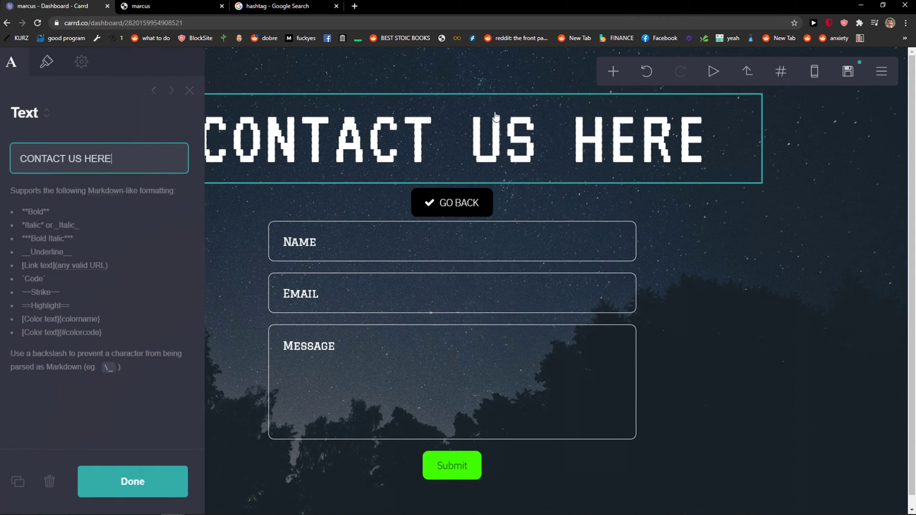
{"action": "left_click", "coordinate": [613, 72]}
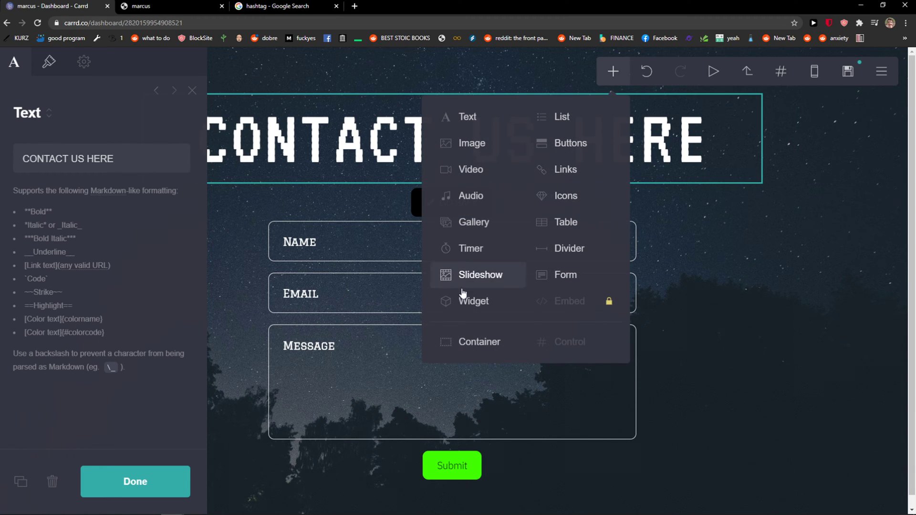
{"action": "left_click", "coordinate": [473, 341]}
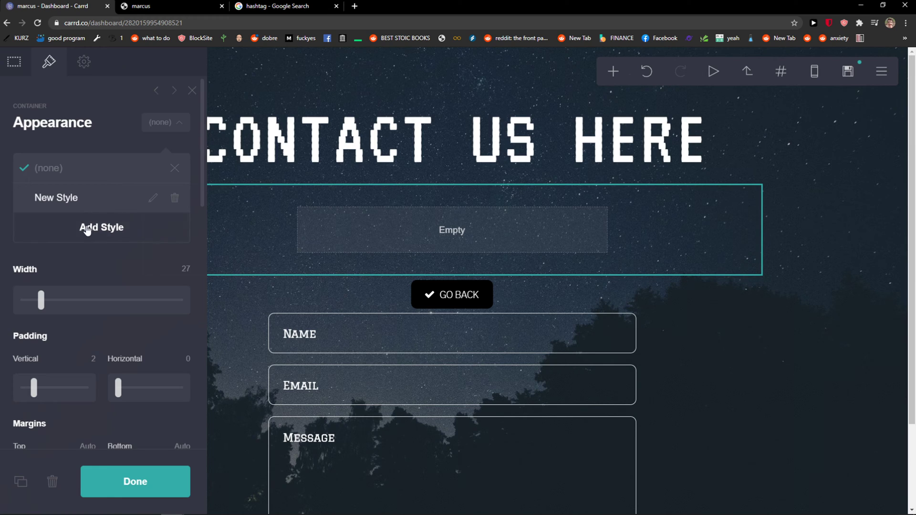
{"action": "left_click", "coordinate": [72, 271]}
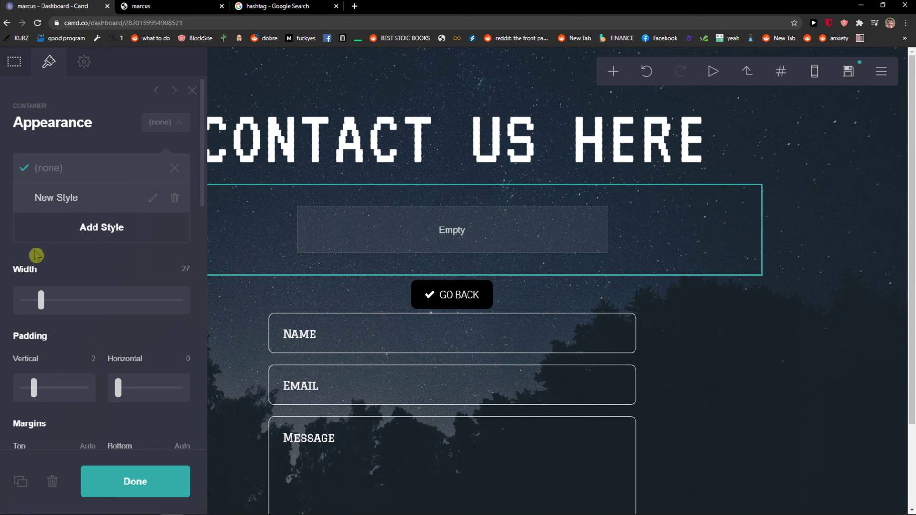
Step: Make the container a Columns layout and add columns up to four 25% cells
{"action": "left_click", "coordinate": [13, 62]}
{"action": "left_click", "coordinate": [75, 185]}
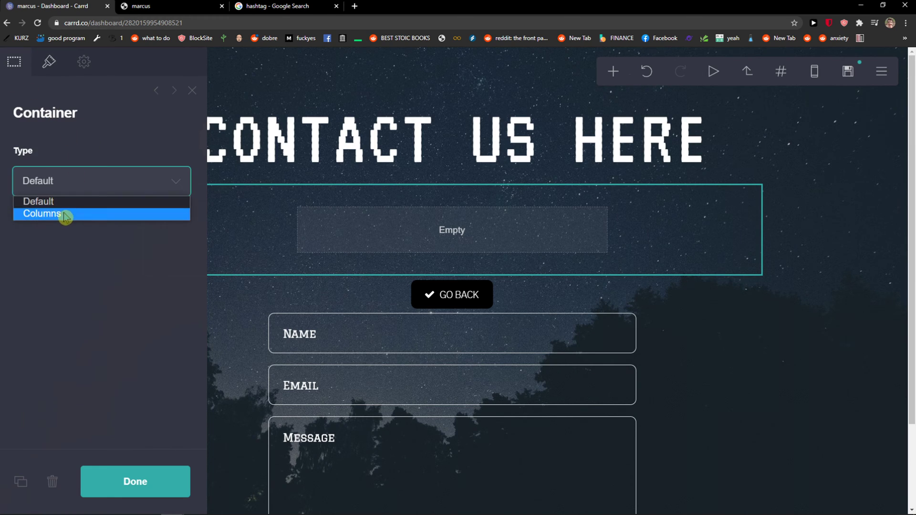
{"action": "left_click", "coordinate": [65, 215]}
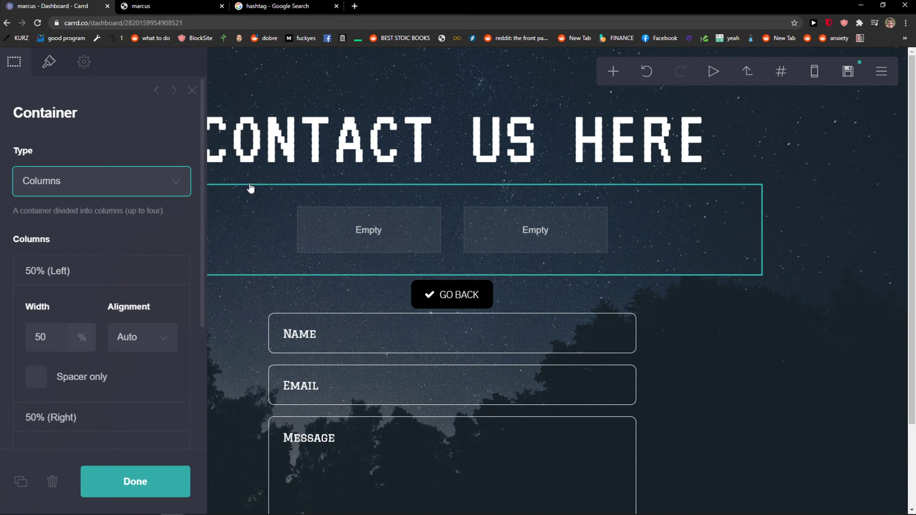
{"action": "scroll", "coordinate": [113, 261], "scroll_direction": "down", "scroll_amount": 2}
{"action": "scroll", "coordinate": [101, 387], "scroll_direction": "down", "scroll_amount": 2}
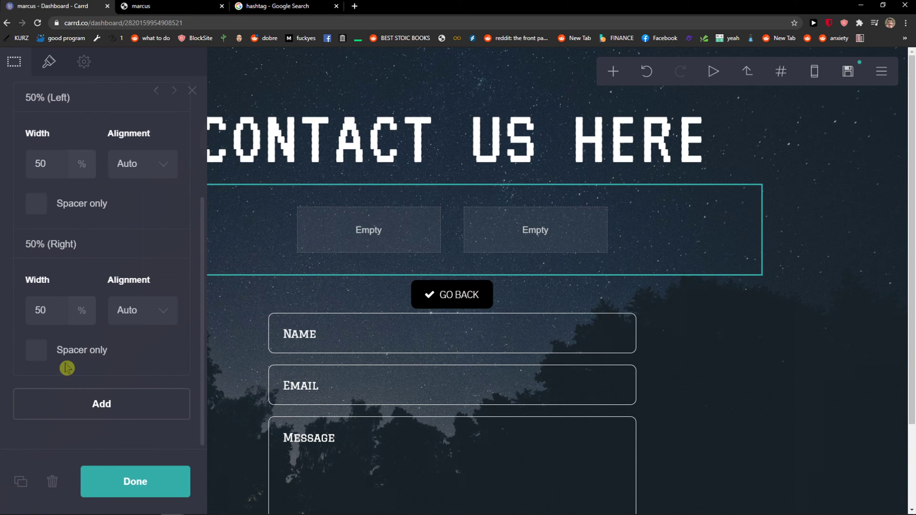
{"action": "left_click", "coordinate": [88, 398]}
{"action": "left_click", "coordinate": [75, 423]}
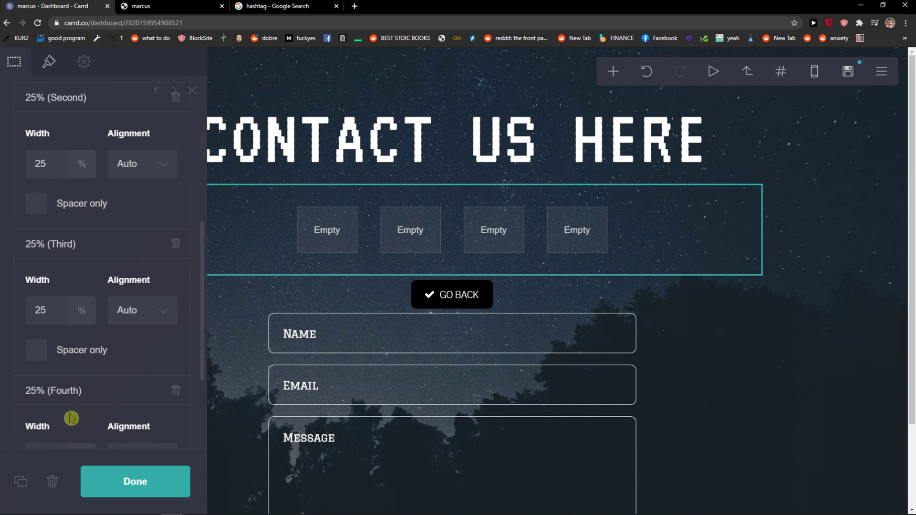
{"action": "scroll", "coordinate": [71, 418], "scroll_direction": "down", "scroll_amount": 2}
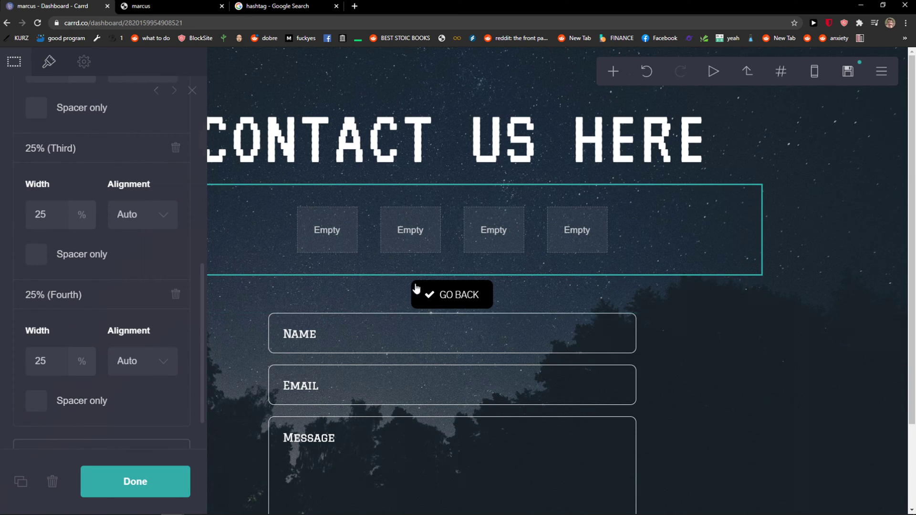
Step: Move GO BACK into the first column and left-align that column's content
{"action": "left_click_drag", "start_coordinate": [417, 289], "coordinate": [322, 231]}
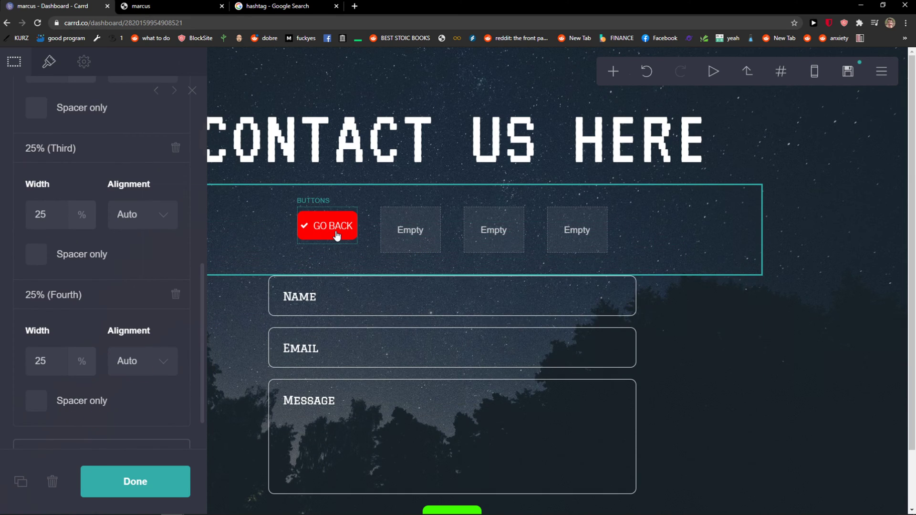
{"action": "scroll", "coordinate": [105, 177], "scroll_direction": "up", "scroll_amount": 5}
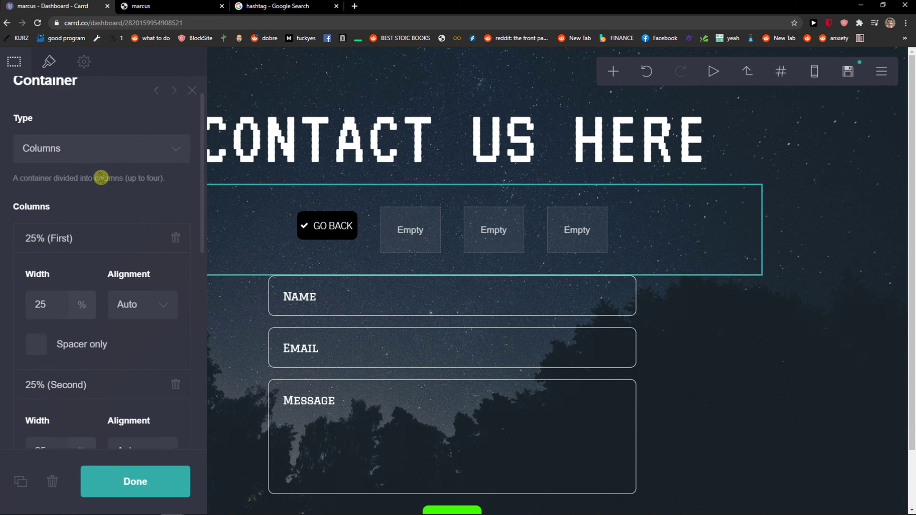
{"action": "left_click", "coordinate": [136, 307]}
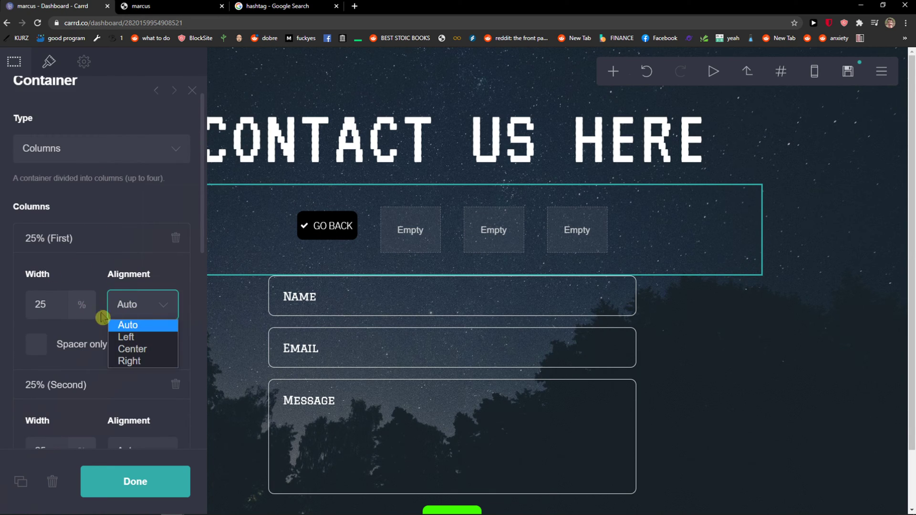
{"action": "left_click", "coordinate": [80, 307]}
{"action": "left_click", "coordinate": [136, 304]}
{"action": "left_click", "coordinate": [132, 338]}
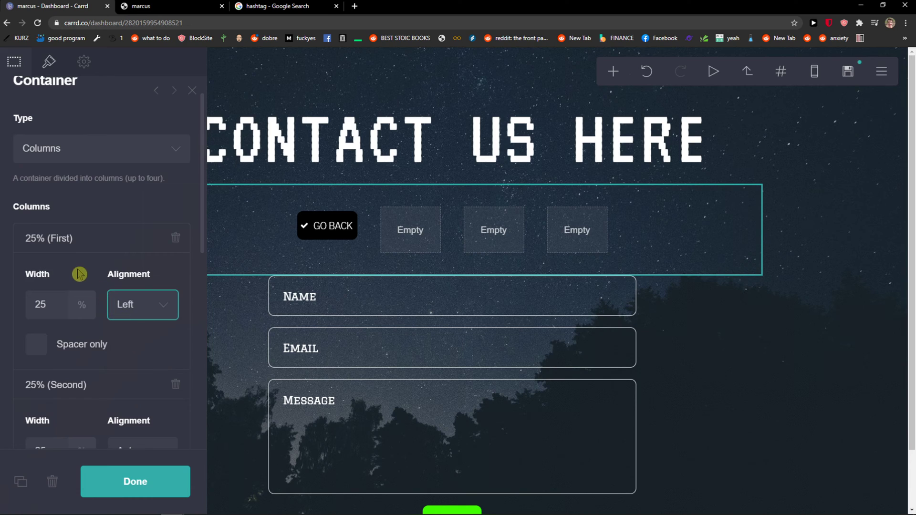
{"action": "left_click", "coordinate": [55, 306]}
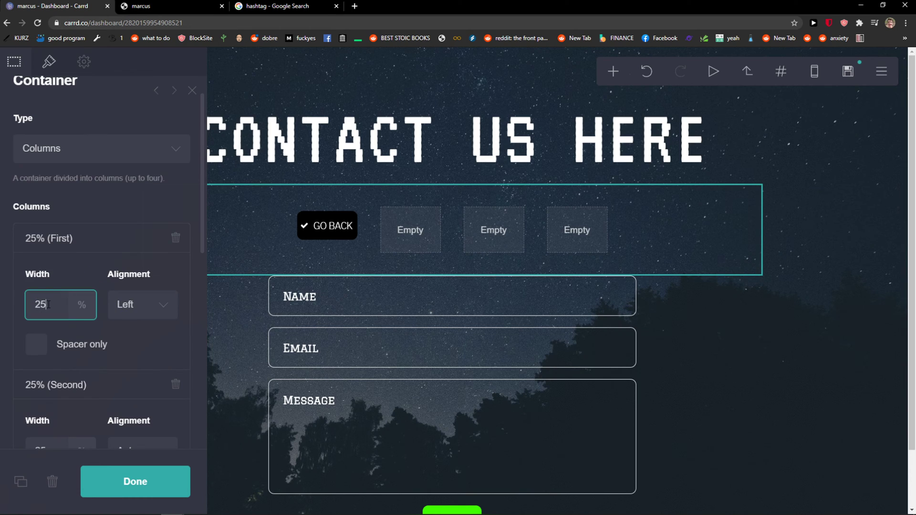
{"action": "left_click", "coordinate": [174, 383]}
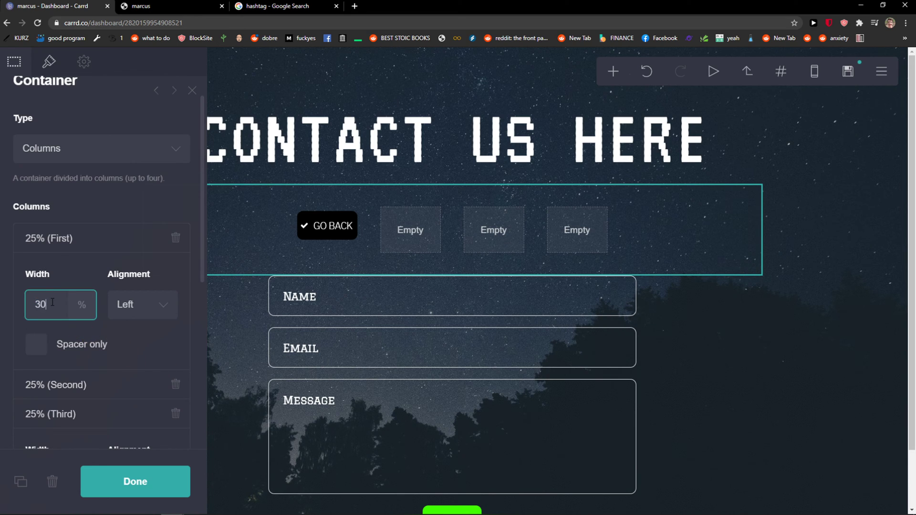
{"action": "scroll", "coordinate": [83, 308], "scroll_direction": "down", "scroll_amount": 3}
{"action": "scroll", "coordinate": [82, 287], "scroll_direction": "down", "scroll_amount": 2}
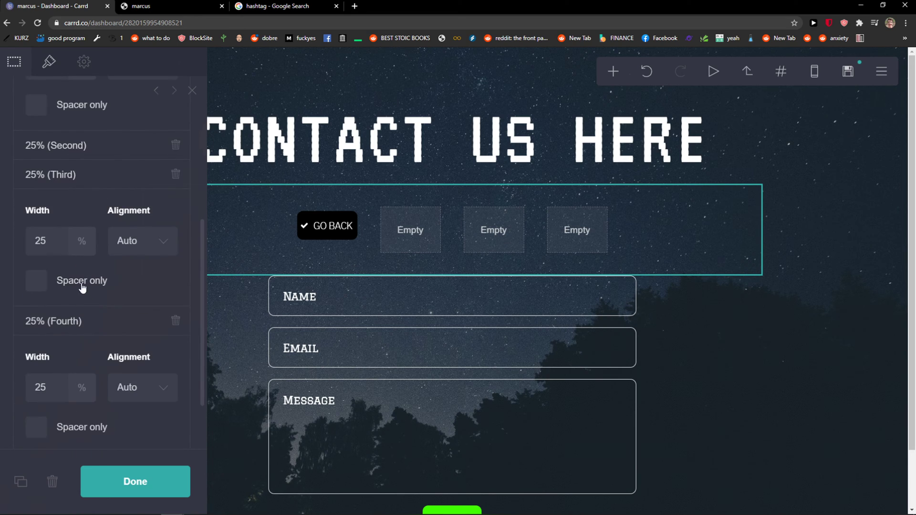
Step: Delete the fourth column and drag the columns container above the CONTACT US HERE heading
{"action": "left_click", "coordinate": [176, 322]}
{"action": "scroll", "coordinate": [82, 286], "scroll_direction": "up", "scroll_amount": 3}
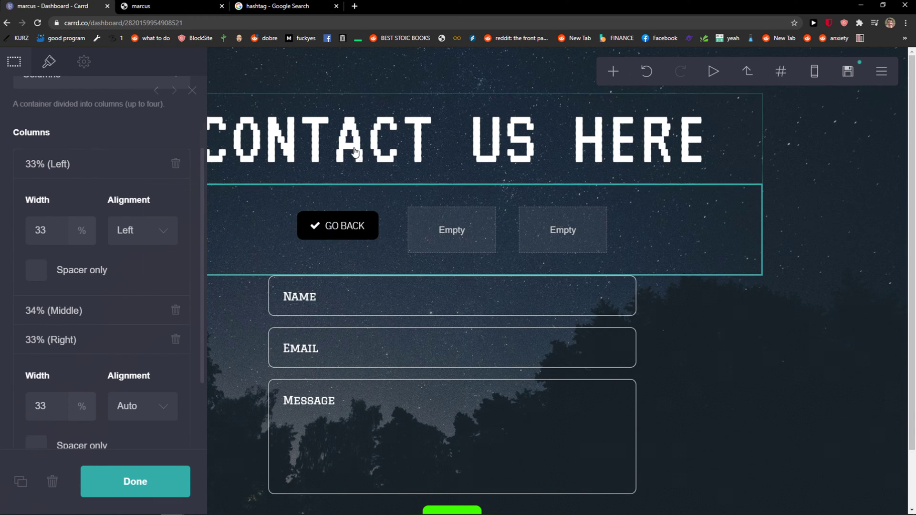
{"action": "left_click_drag", "start_coordinate": [236, 216], "coordinate": [231, 98]}
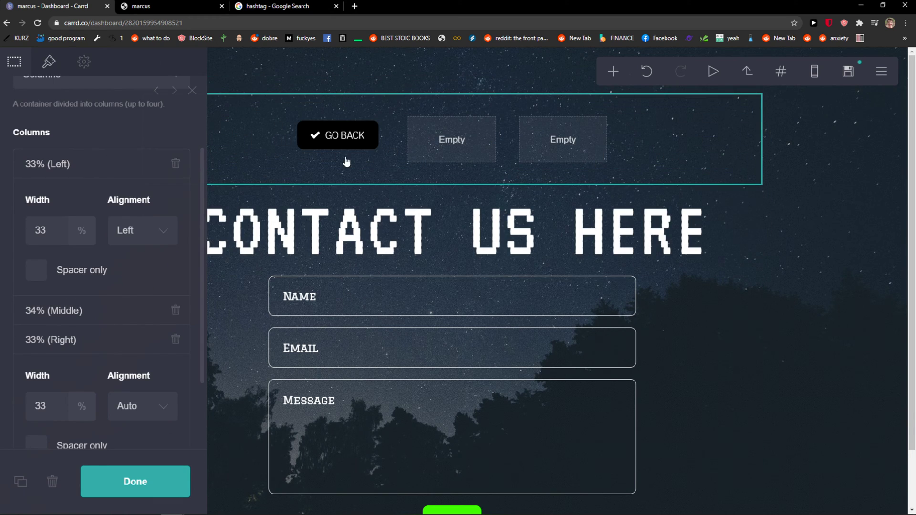
{"action": "scroll", "coordinate": [71, 123], "scroll_direction": "up", "scroll_amount": 2}
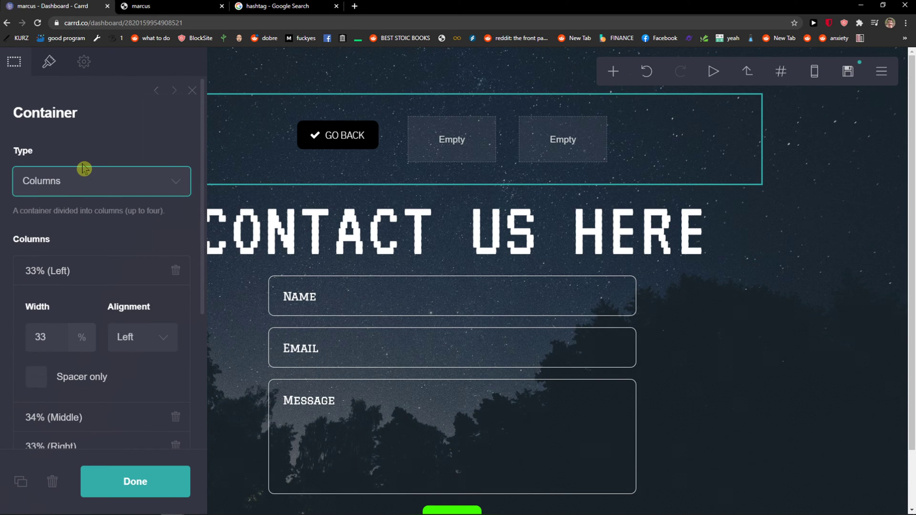
{"action": "scroll", "coordinate": [86, 165], "scroll_direction": "down", "scroll_amount": 4}
Step: Set the columns container's width to 44 in Appearance, then deselect to reach page settings
{"action": "left_click", "coordinate": [50, 65]}
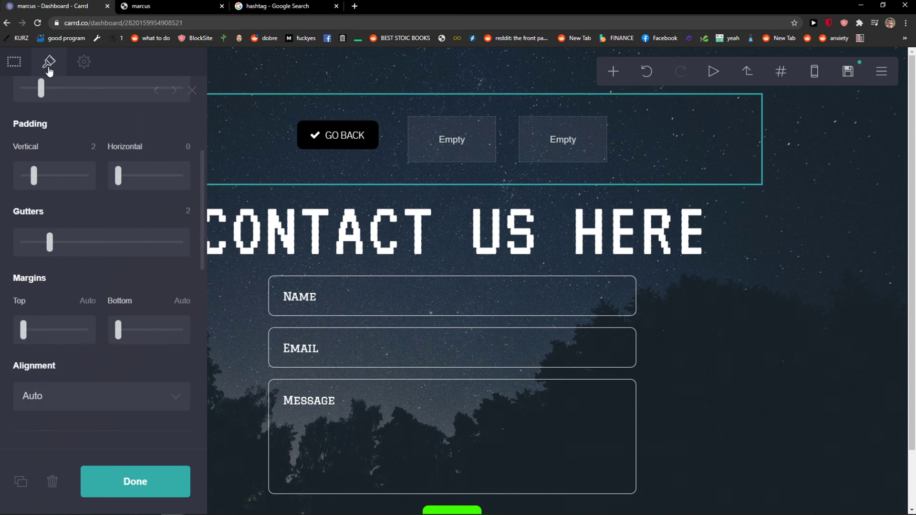
{"action": "scroll", "coordinate": [29, 181], "scroll_direction": "up", "scroll_amount": 3}
{"action": "scroll", "coordinate": [36, 200], "scroll_direction": "down", "scroll_amount": 1}
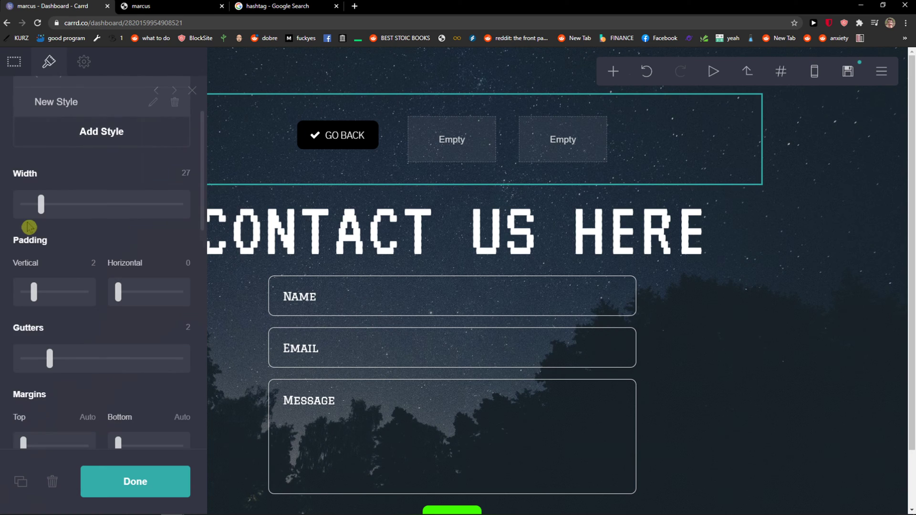
{"action": "left_click", "coordinate": [46, 206]}
{"action": "left_click_drag", "start_coordinate": [45, 208], "coordinate": [72, 215]}
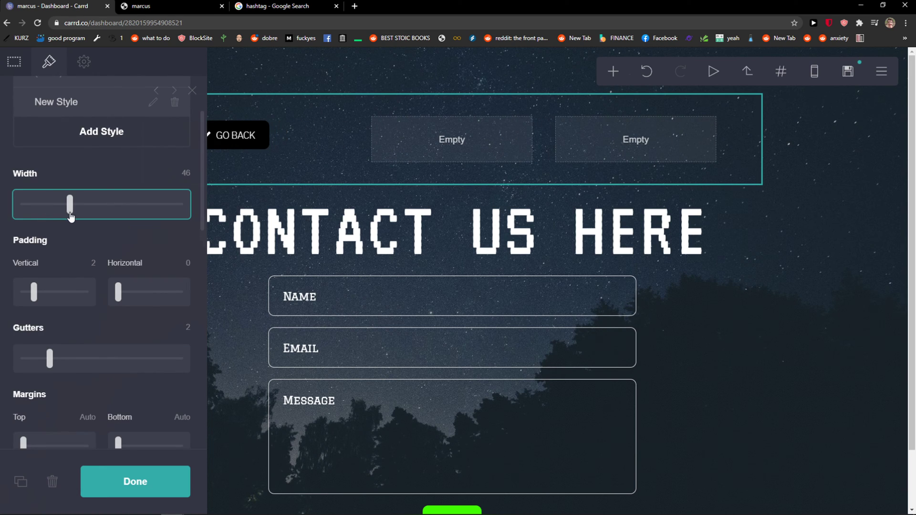
{"action": "left_click", "coordinate": [243, 186]}
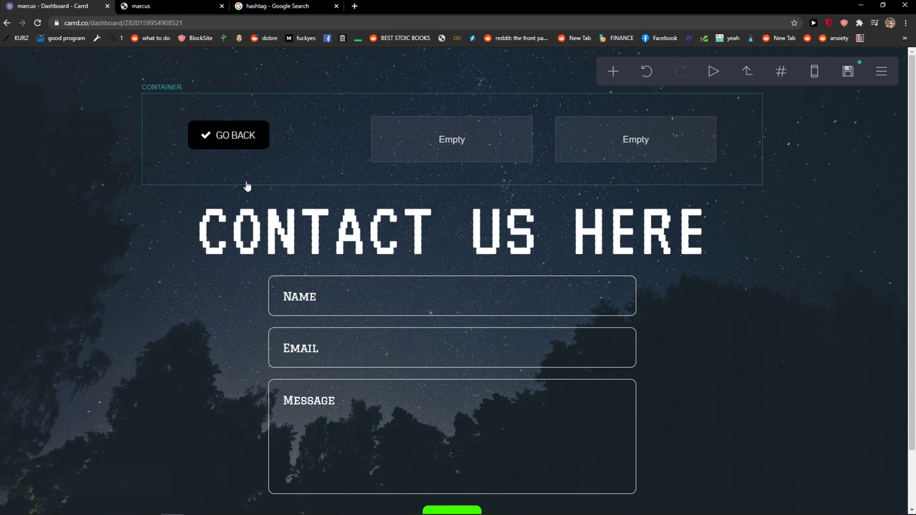
{"action": "left_click", "coordinate": [219, 176]}
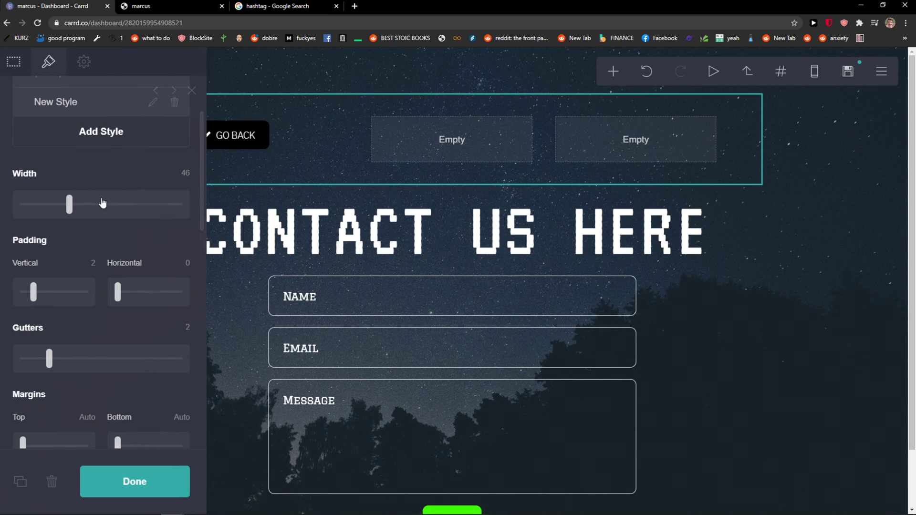
{"action": "left_click_drag", "start_coordinate": [71, 208], "coordinate": [68, 209]}
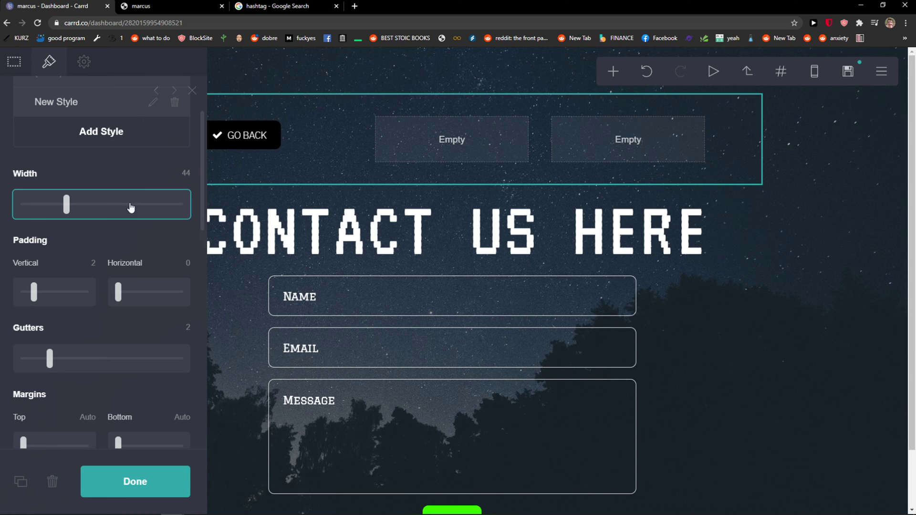
{"action": "left_click", "coordinate": [279, 222]}
{"action": "left_click", "coordinate": [301, 175]}
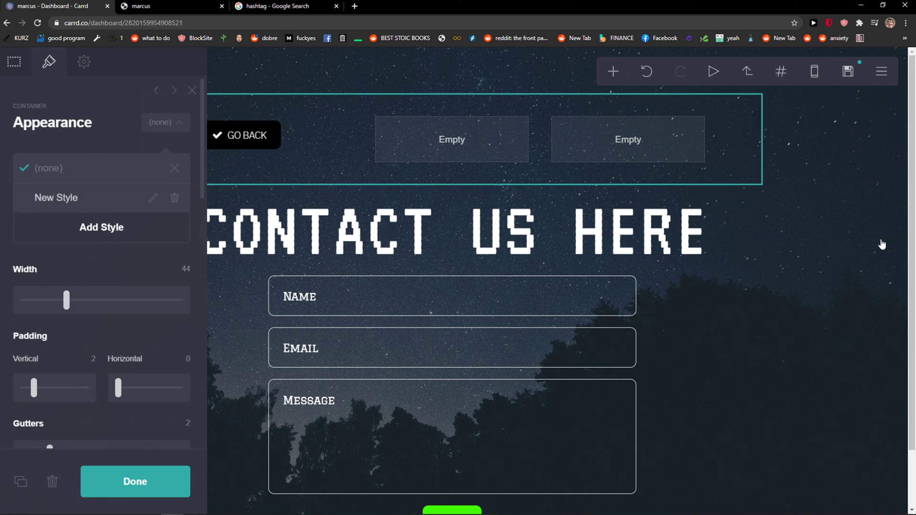
{"action": "left_click", "coordinate": [782, 207]}
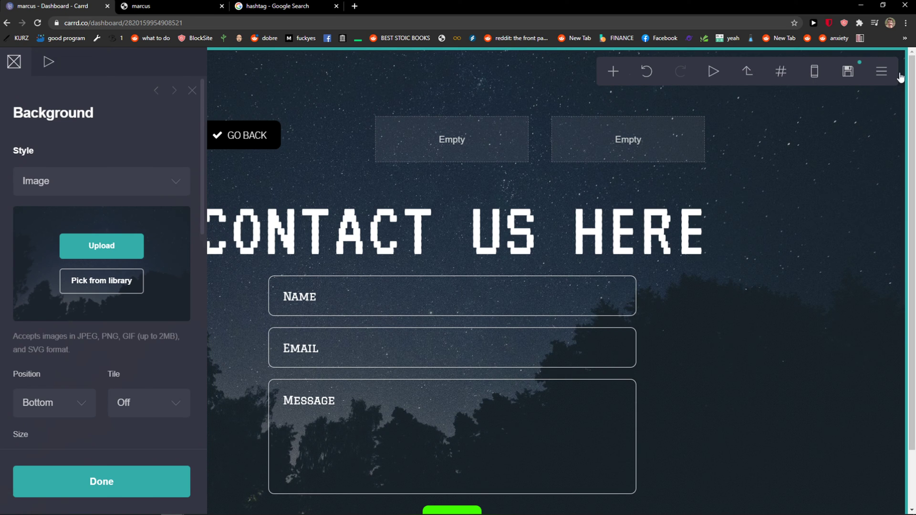
Step: Publish the changes to the live site at marcusstone1.carrd.co
{"action": "left_click", "coordinate": [848, 72]}
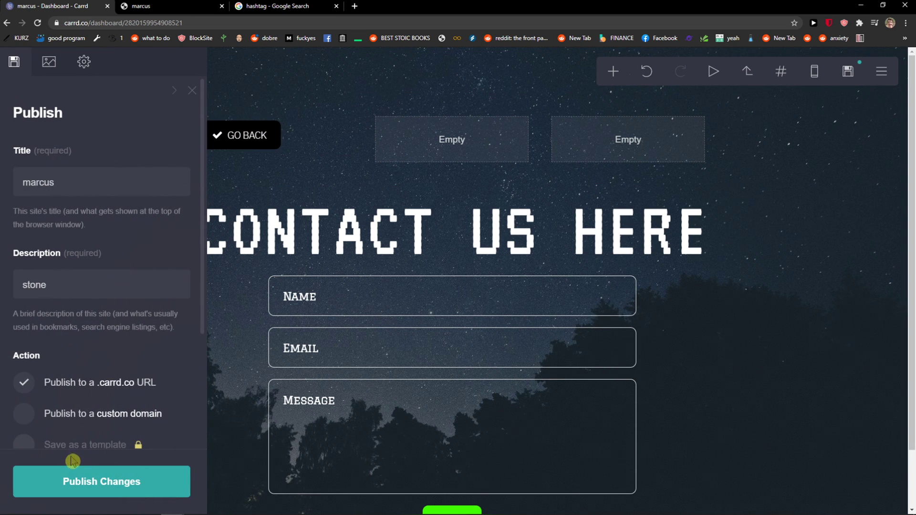
{"action": "left_click", "coordinate": [93, 481]}
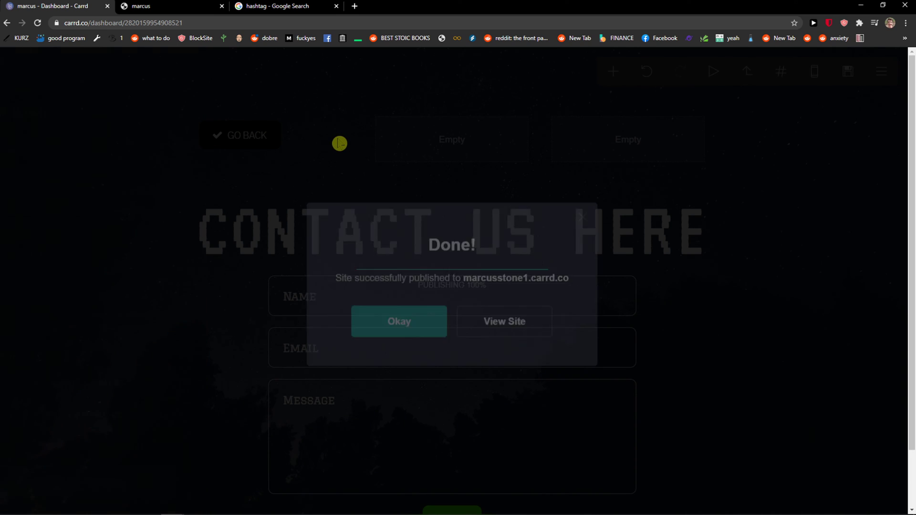
Step: On the live site, open CONTACT FORM and confirm GO BACK returns to the home page
{"action": "left_click", "coordinate": [505, 322]}
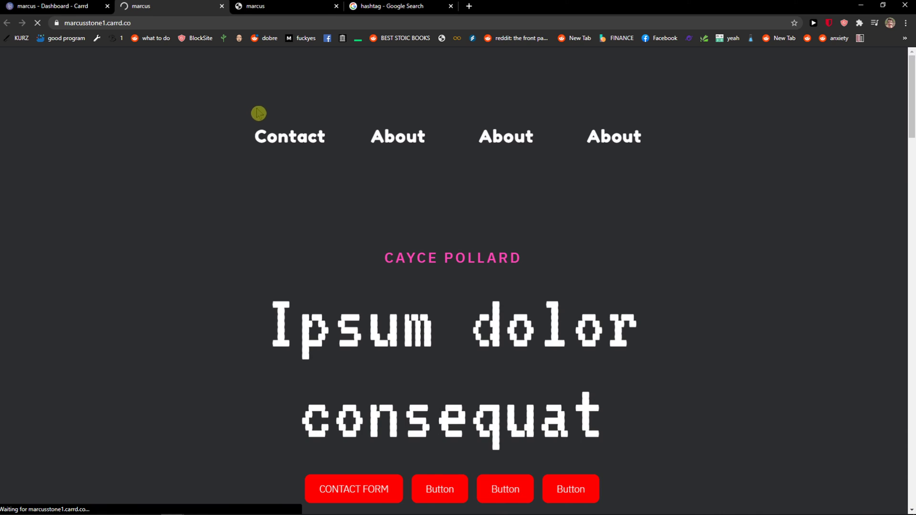
{"action": "scroll", "coordinate": [679, 141], "scroll_direction": "down", "scroll_amount": 2}
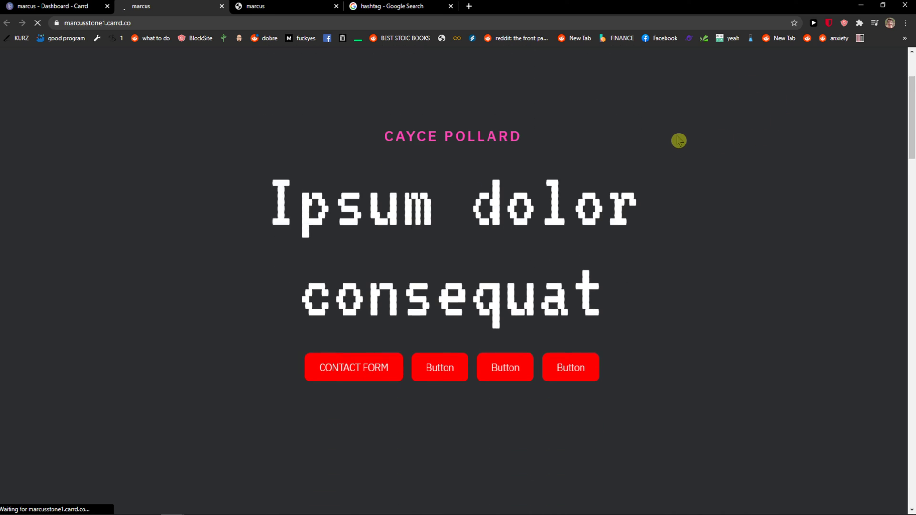
{"action": "scroll", "coordinate": [678, 141], "scroll_direction": "up", "scroll_amount": 2}
{"action": "scroll", "coordinate": [401, 194], "scroll_direction": "down", "scroll_amount": 2}
{"action": "scroll", "coordinate": [432, 331], "scroll_direction": "down", "scroll_amount": 2}
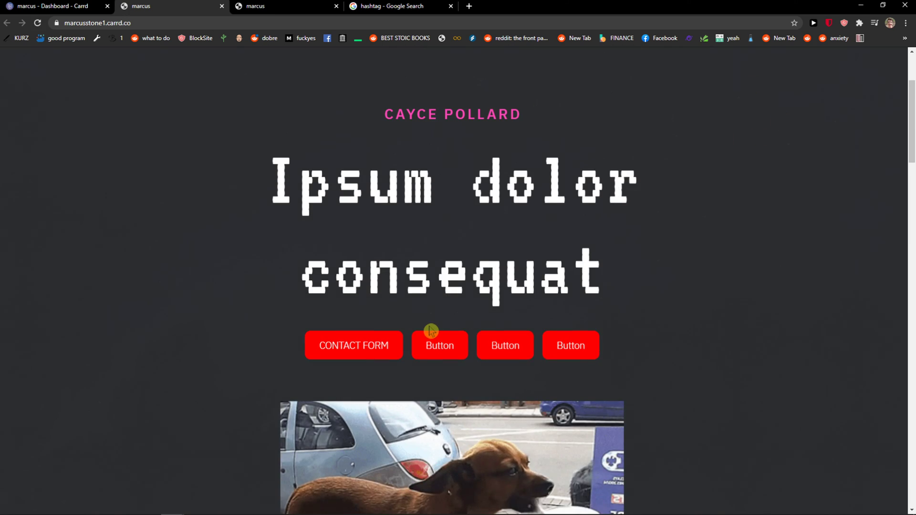
{"action": "scroll", "coordinate": [431, 331], "scroll_direction": "up", "scroll_amount": 2}
{"action": "left_click", "coordinate": [343, 440]}
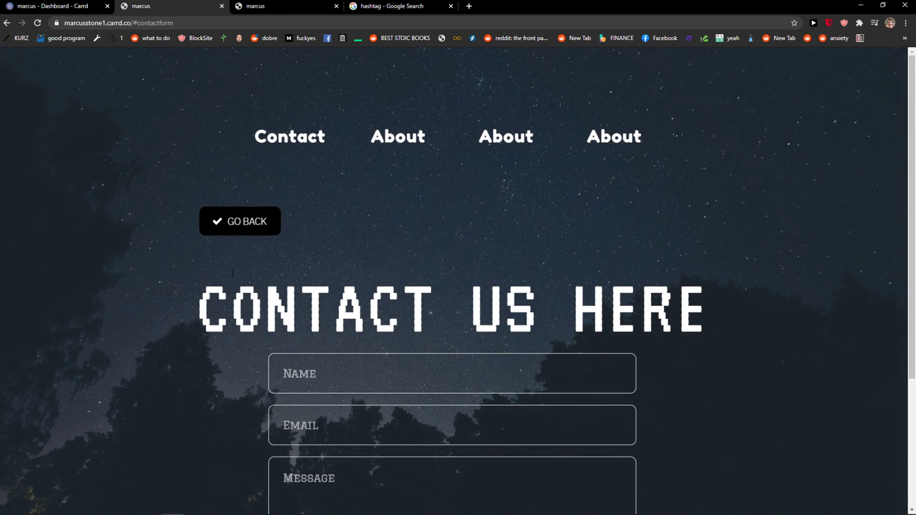
{"action": "left_click", "coordinate": [239, 222]}
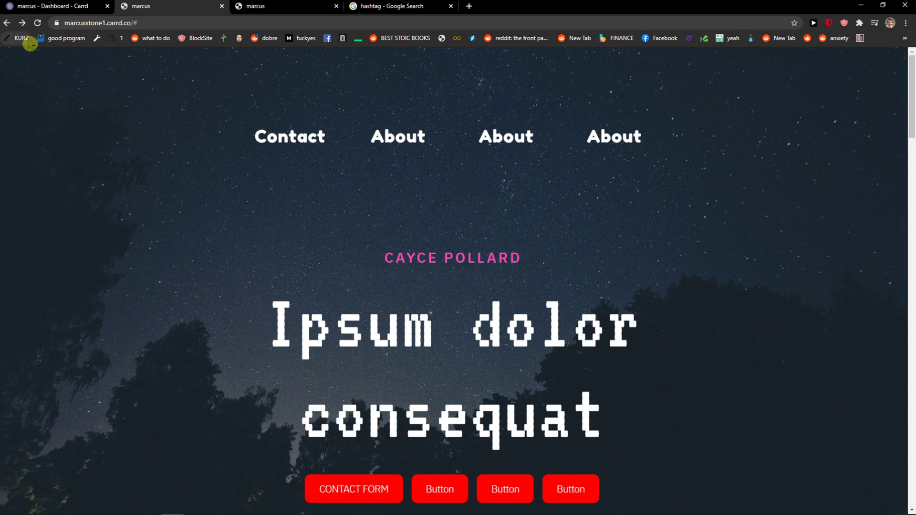
{"action": "left_click", "coordinate": [7, 22]}
{"action": "left_click", "coordinate": [17, 22]}
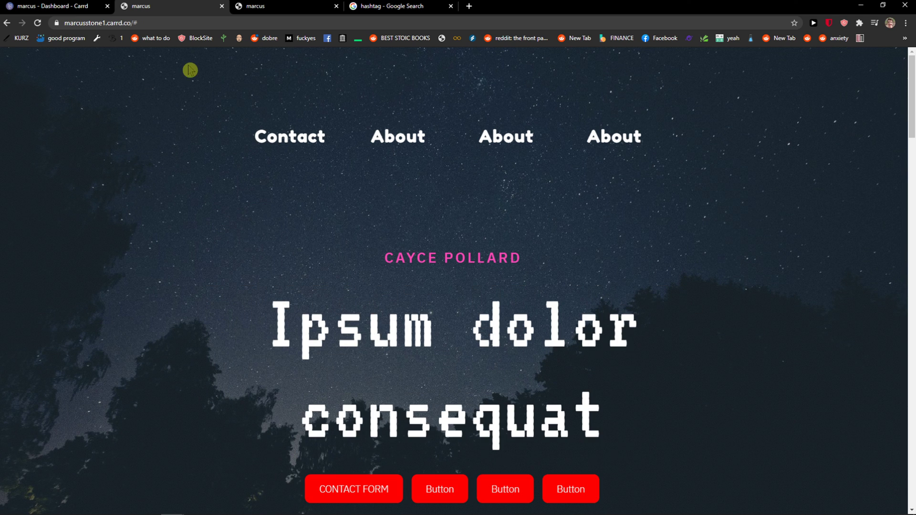
{"action": "scroll", "coordinate": [186, 143], "scroll_direction": "down", "scroll_amount": 5}
{"action": "scroll", "coordinate": [187, 143], "scroll_direction": "down", "scroll_amount": 8}
{"action": "scroll", "coordinate": [150, 297], "scroll_direction": "down", "scroll_amount": 3}
{"action": "scroll", "coordinate": [150, 297], "scroll_direction": "up", "scroll_amount": 3}
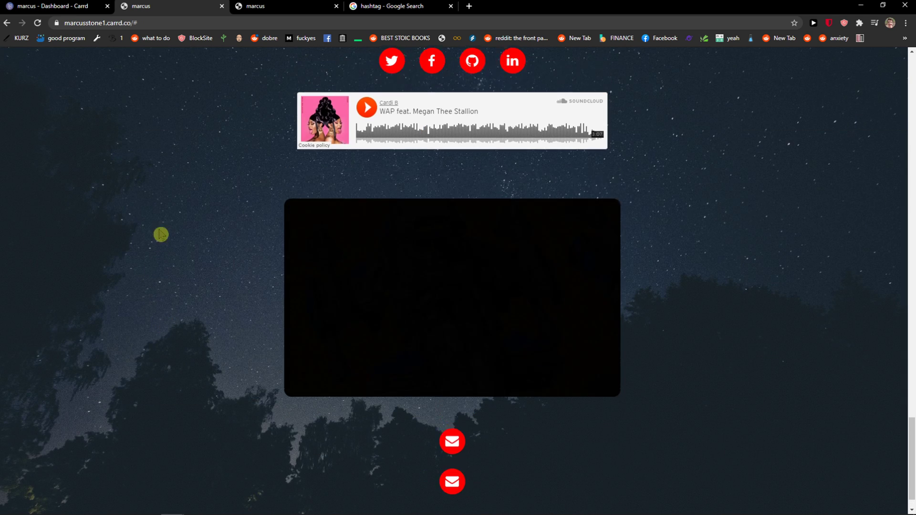
{"action": "scroll", "coordinate": [161, 236], "scroll_direction": "up", "scroll_amount": 5}
{"action": "scroll", "coordinate": [215, 183], "scroll_direction": "up", "scroll_amount": 1}
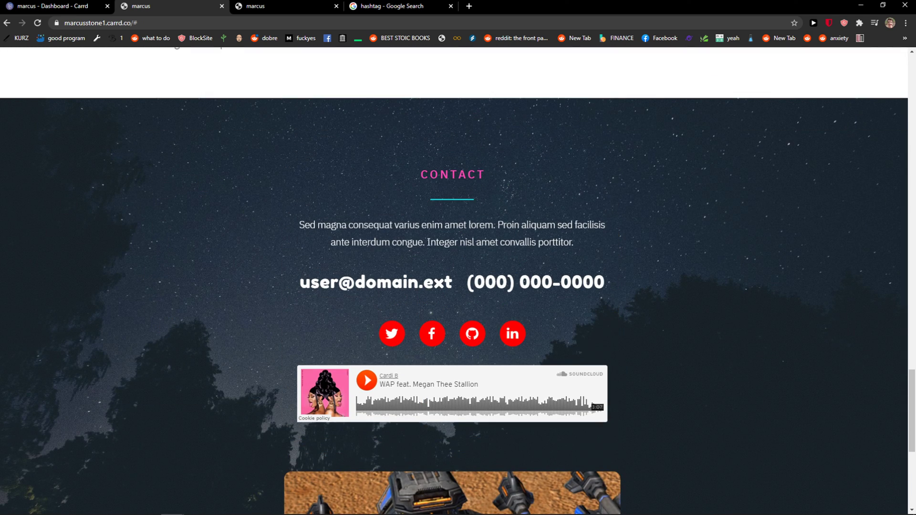